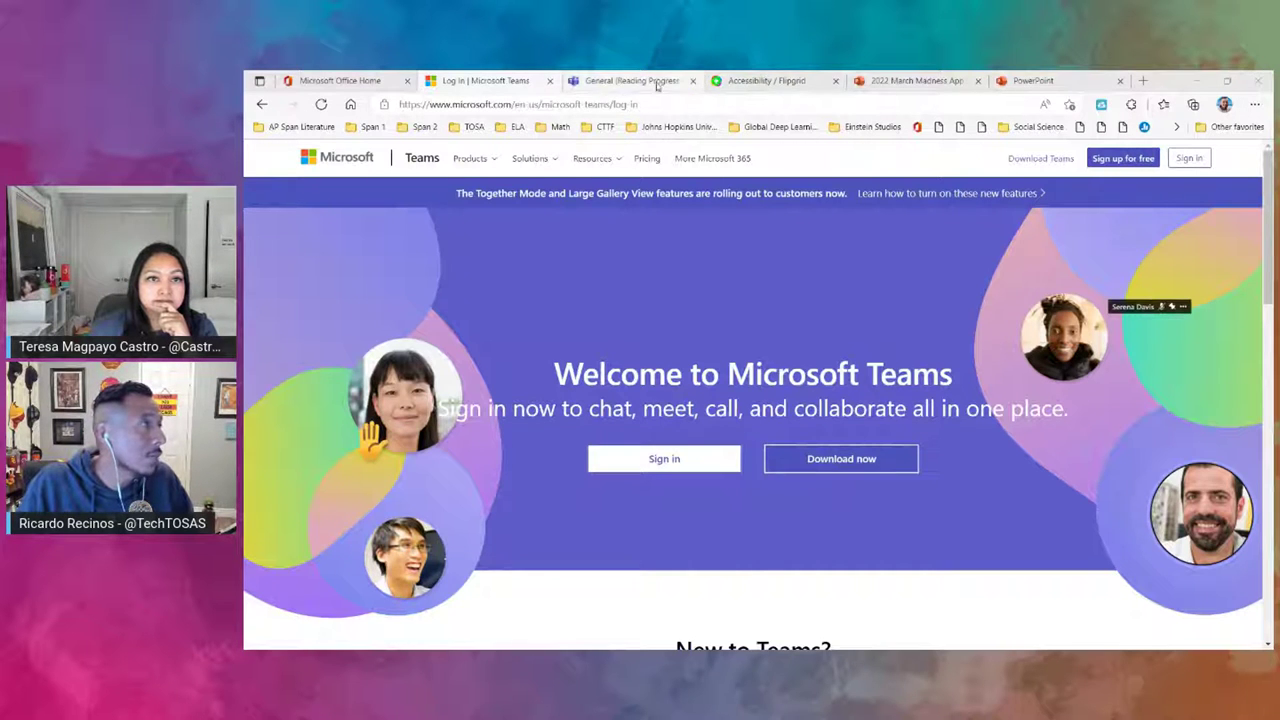
# - Bring the browser forward and show the Reading Progress Class General channel tab
pyautogui.click(480, 82)
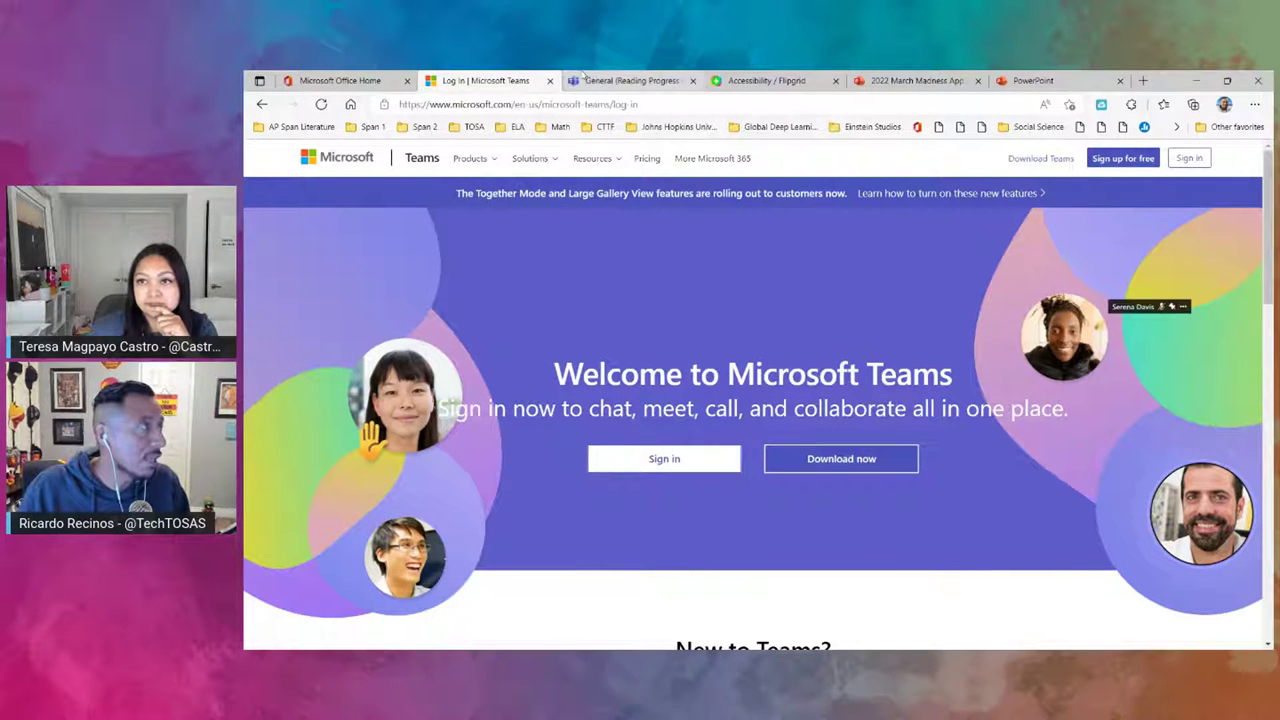
pyautogui.click(664, 84)
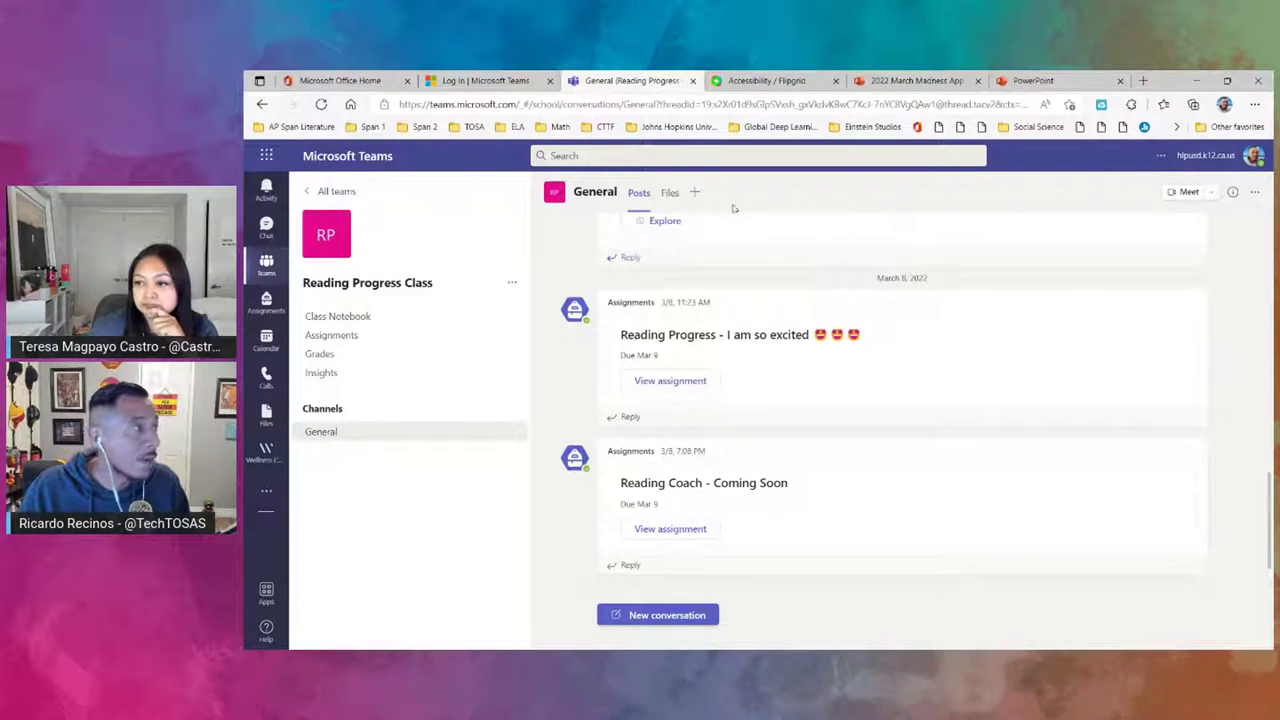
pyautogui.click(504, 89)
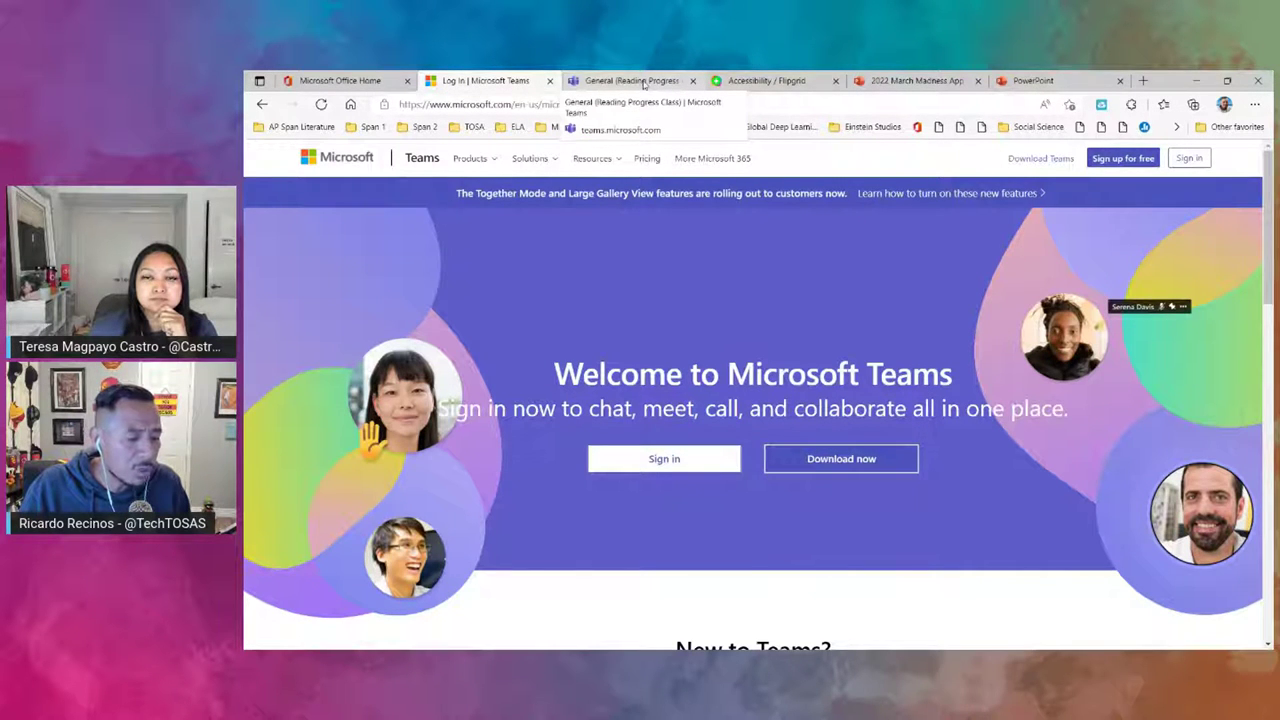
pyautogui.click(643, 84)
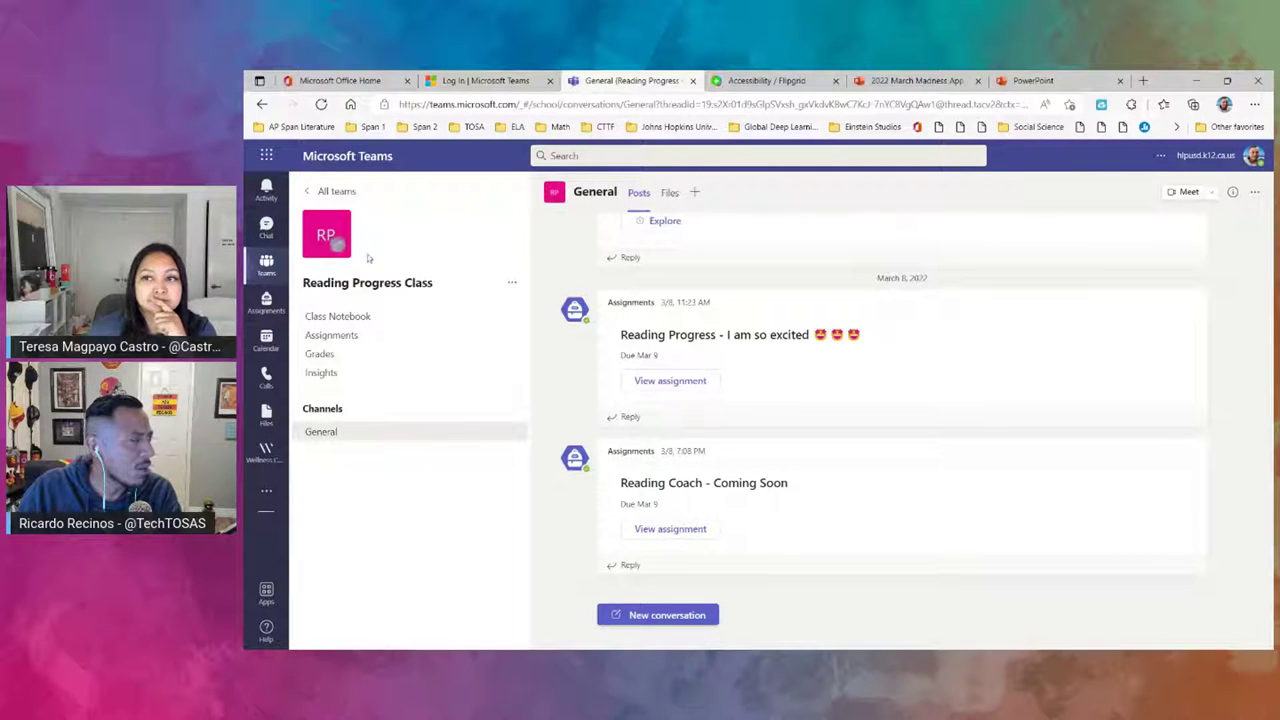
pyautogui.click(267, 265)
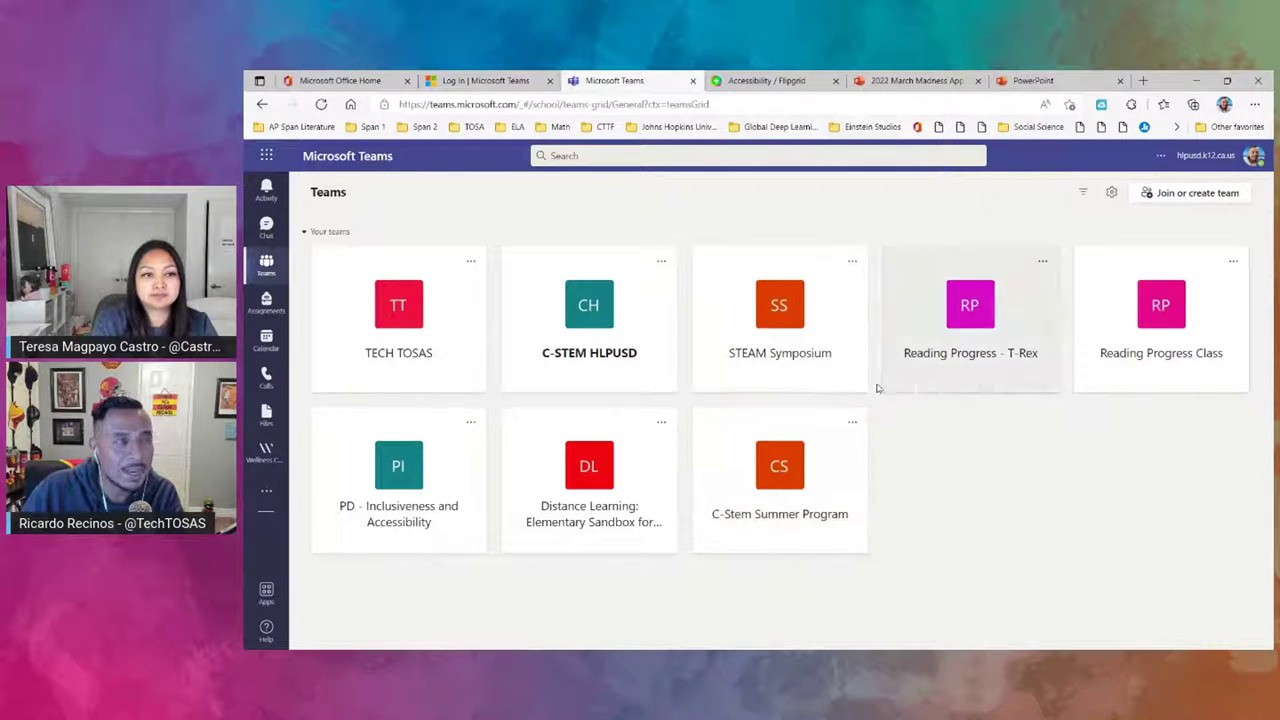
pyautogui.click(1189, 194)
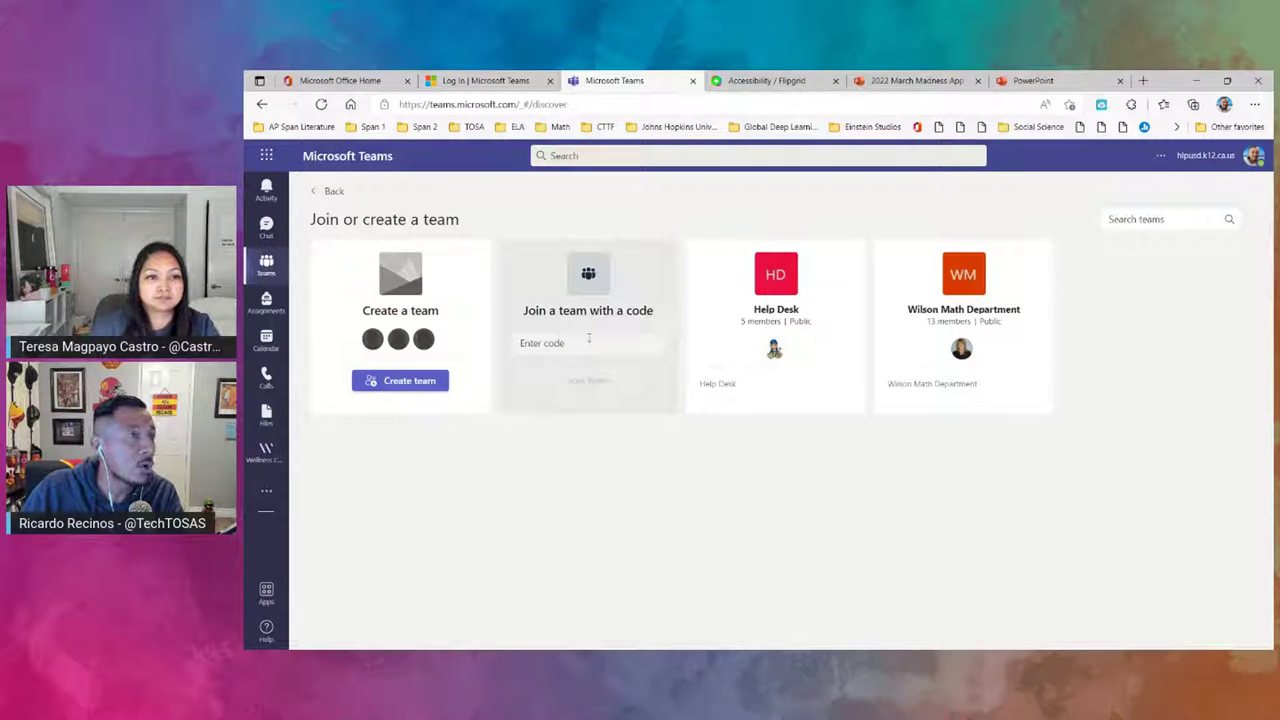
pyautogui.click(322, 191)
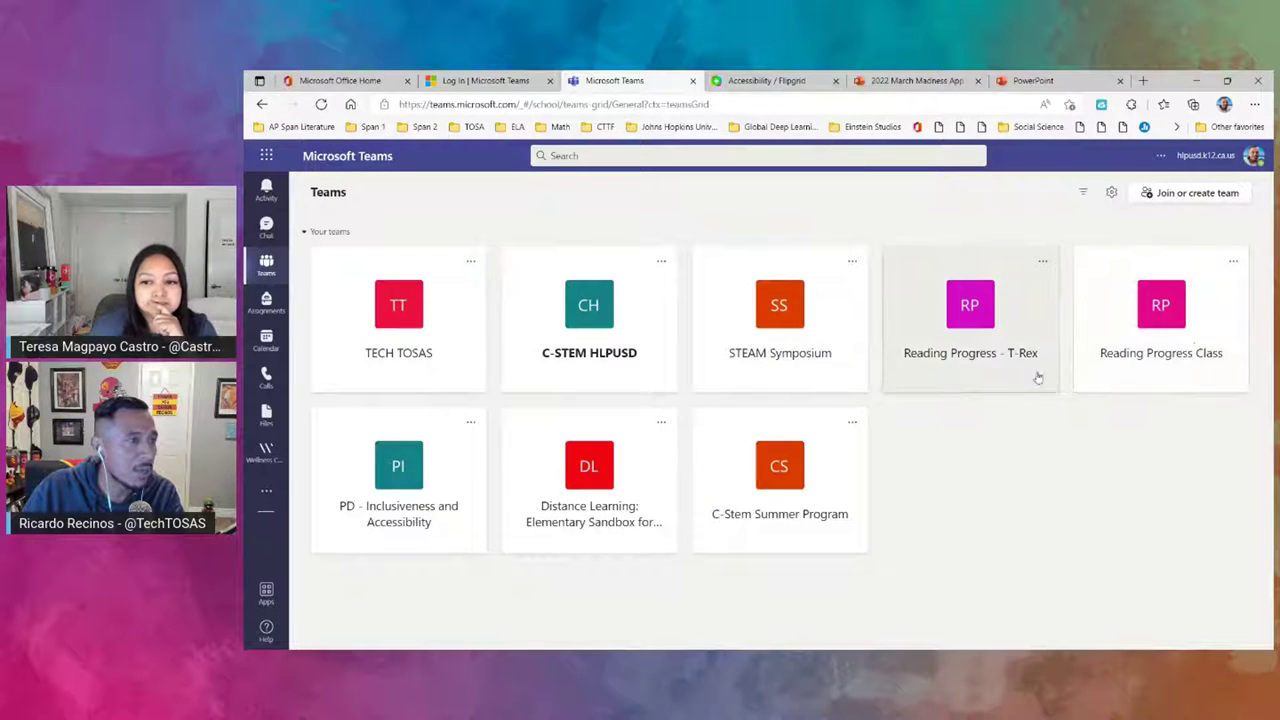
pyautogui.click(1174, 344)
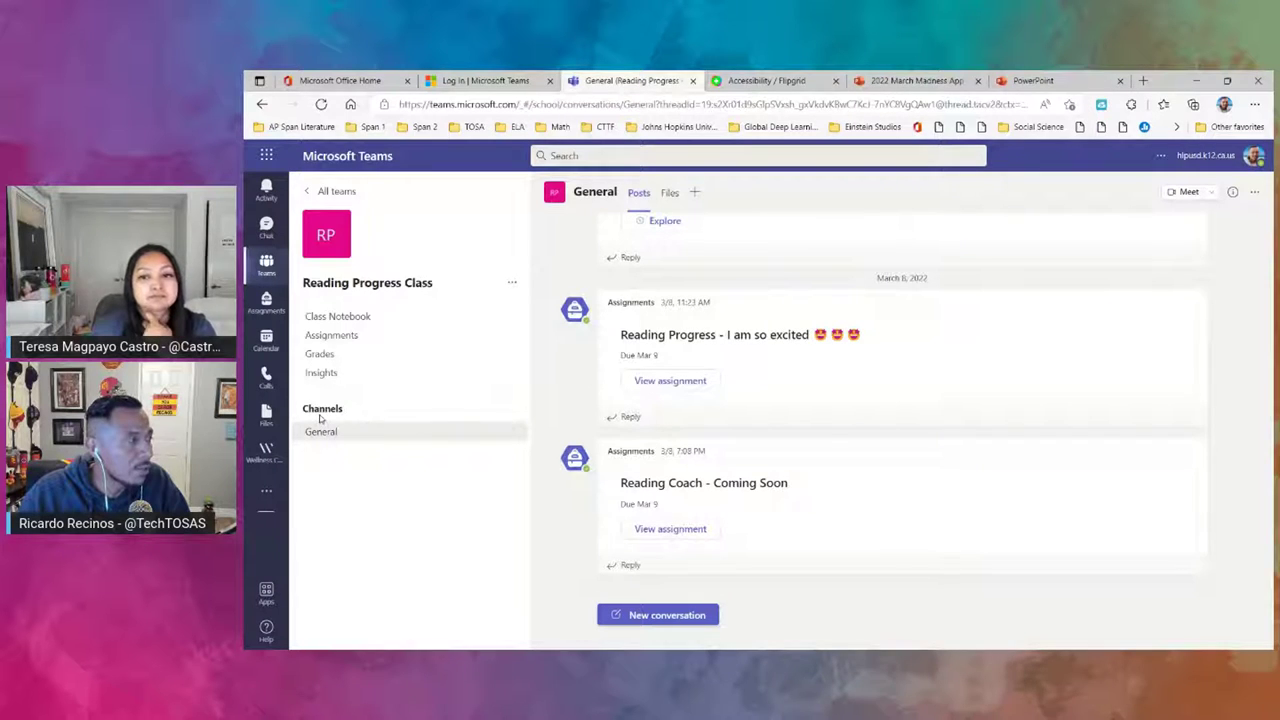
# - Create a channel named 'Collaboration' from the Reading Progress Class team's options menu
pyautogui.click(513, 432)
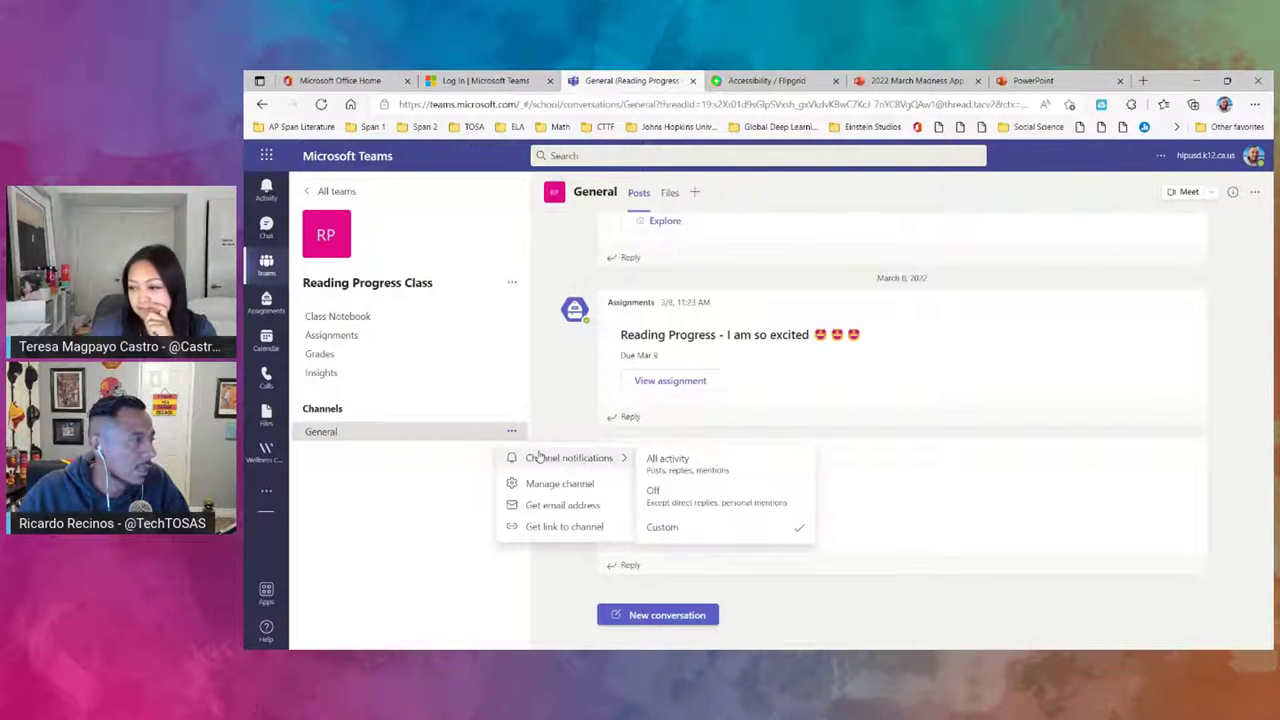
pyautogui.click(512, 283)
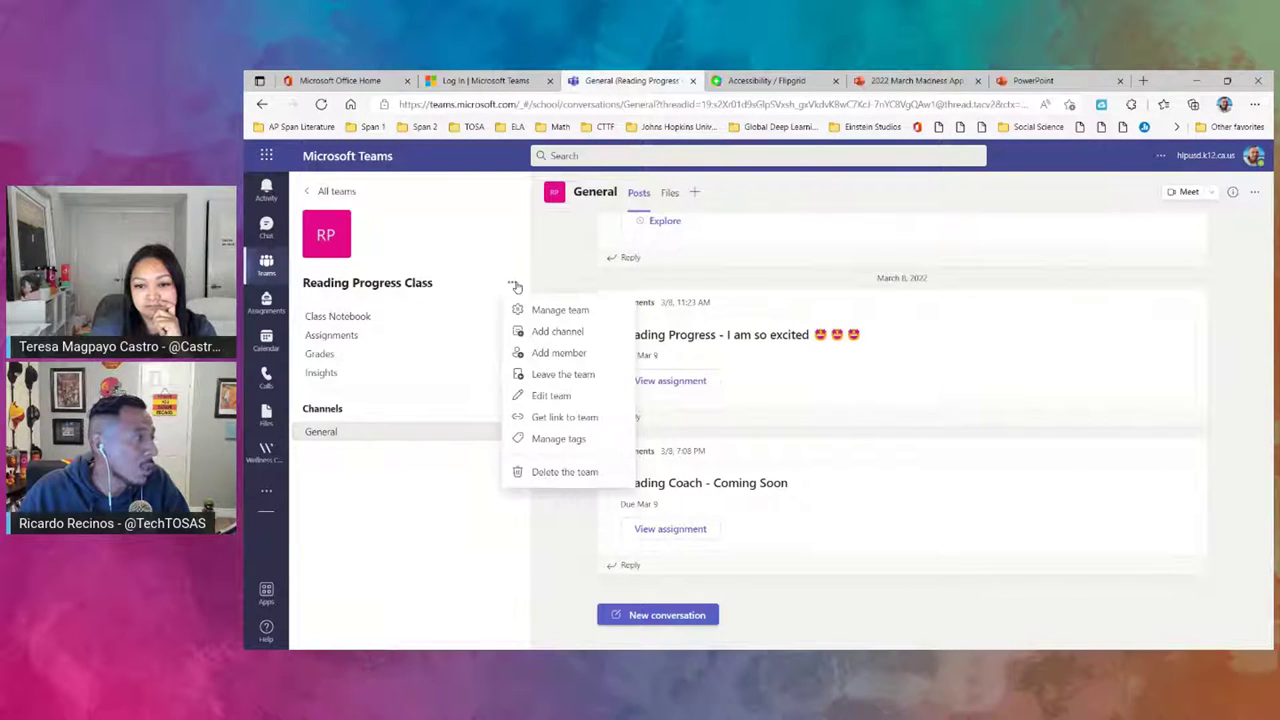
pyautogui.click(540, 333)
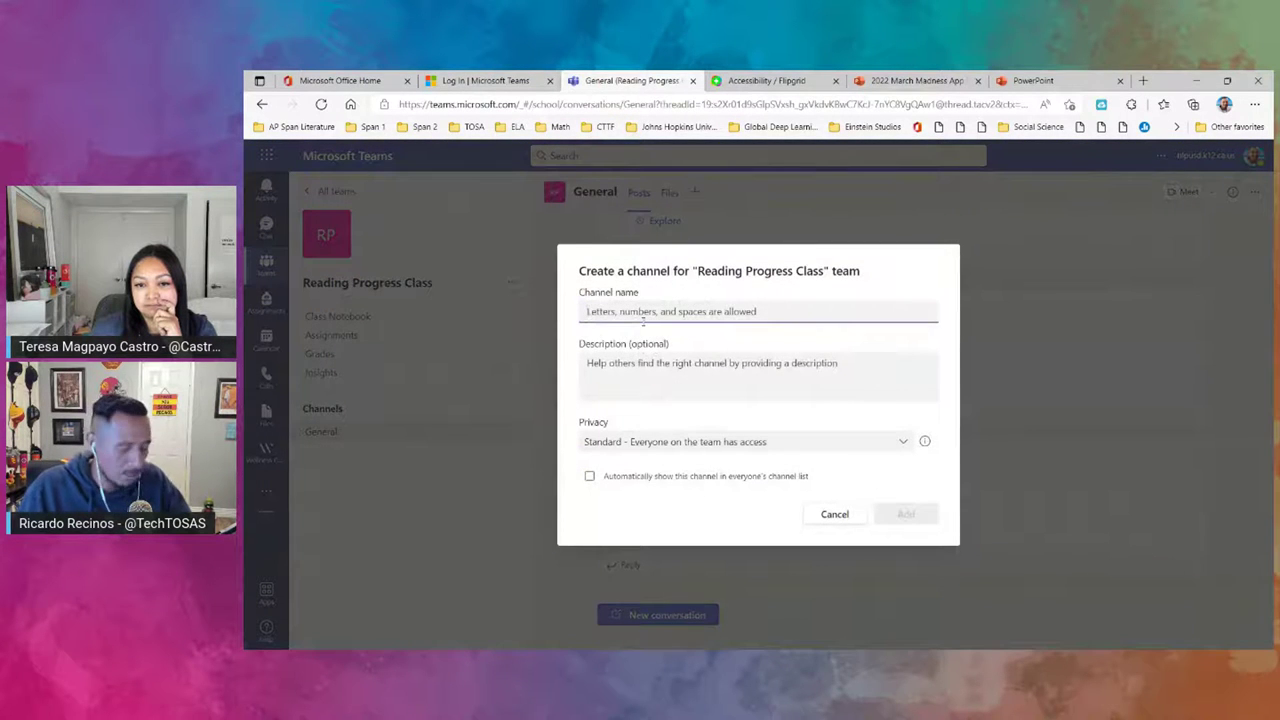
pyautogui.write('Coll')
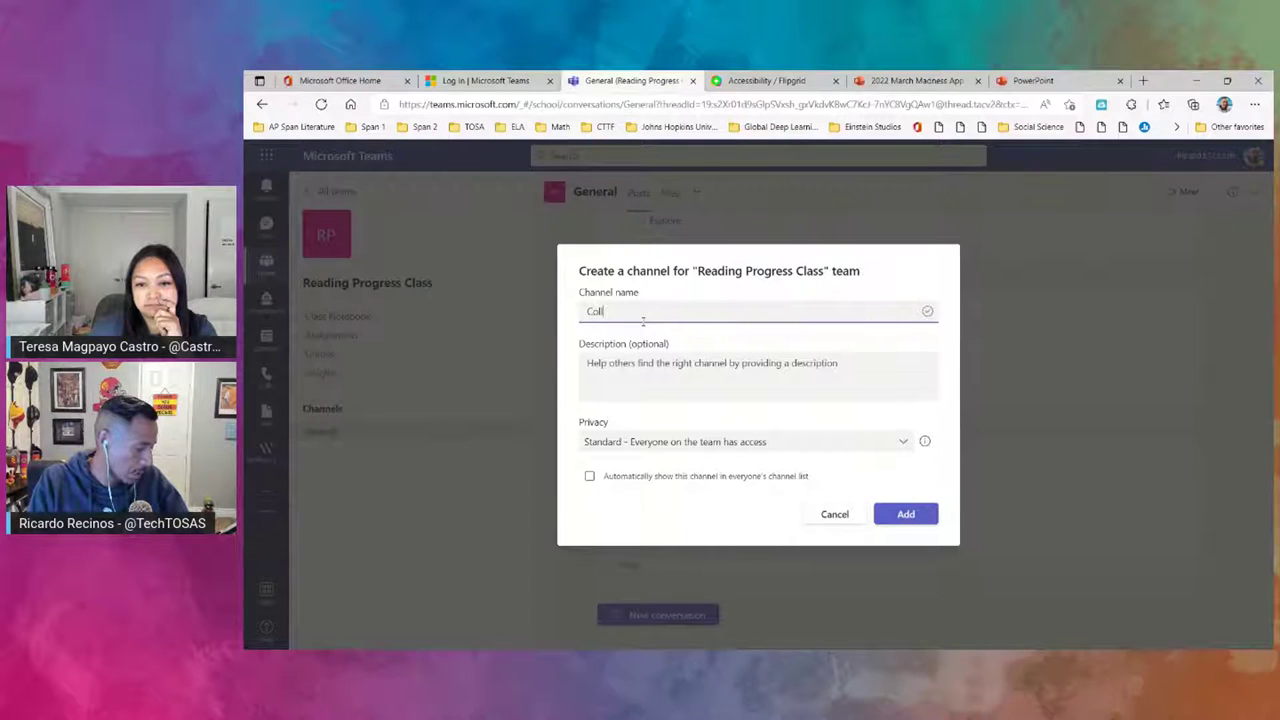
pyautogui.write('aboration')
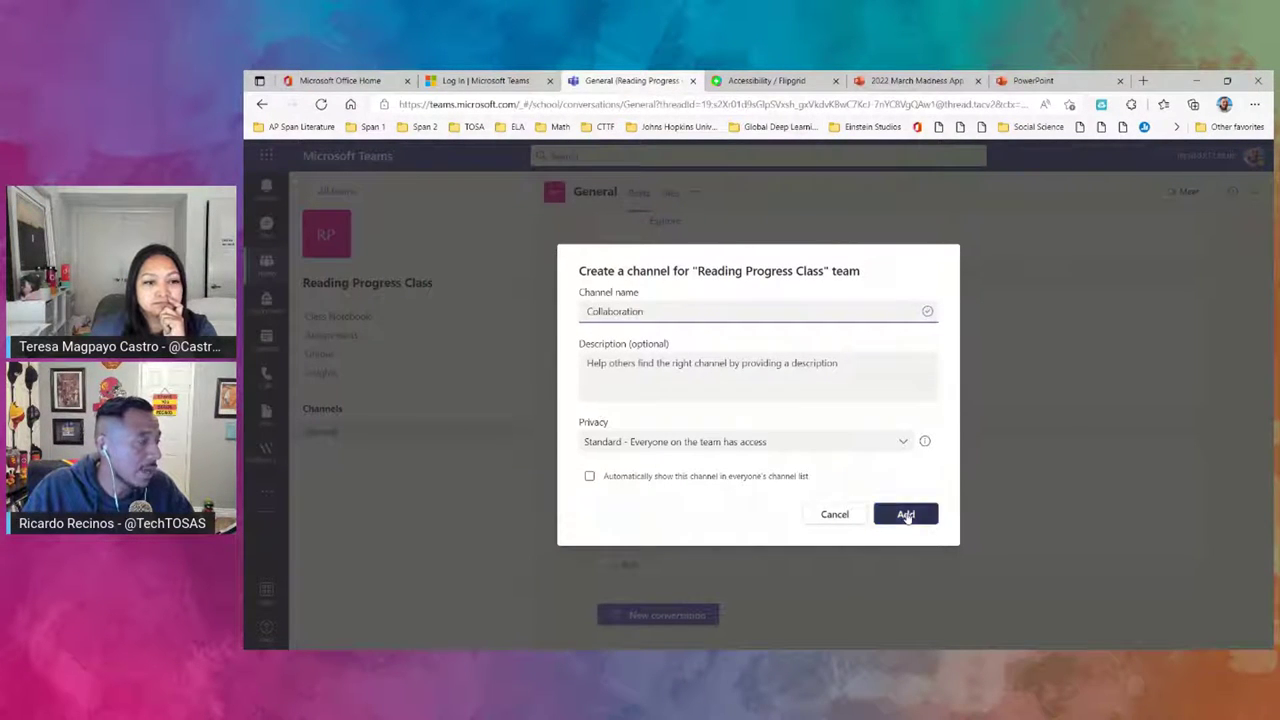
pyautogui.click(906, 515)
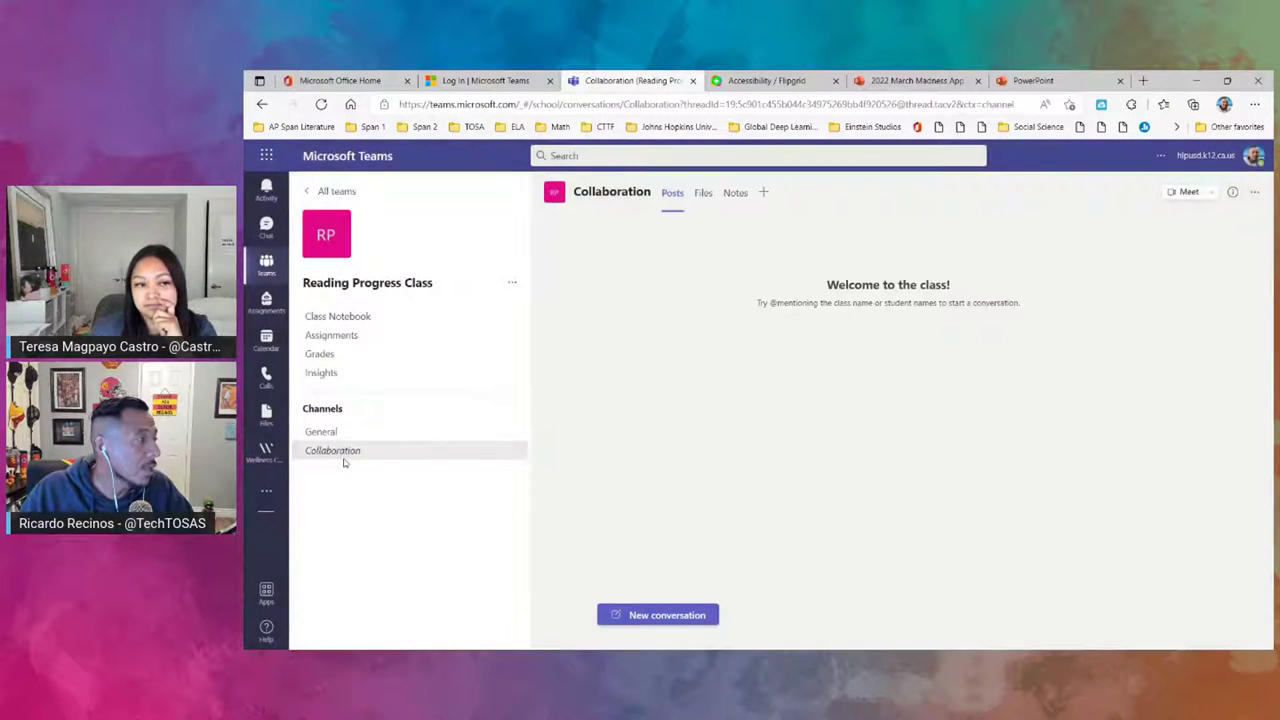
pyautogui.click(333, 433)
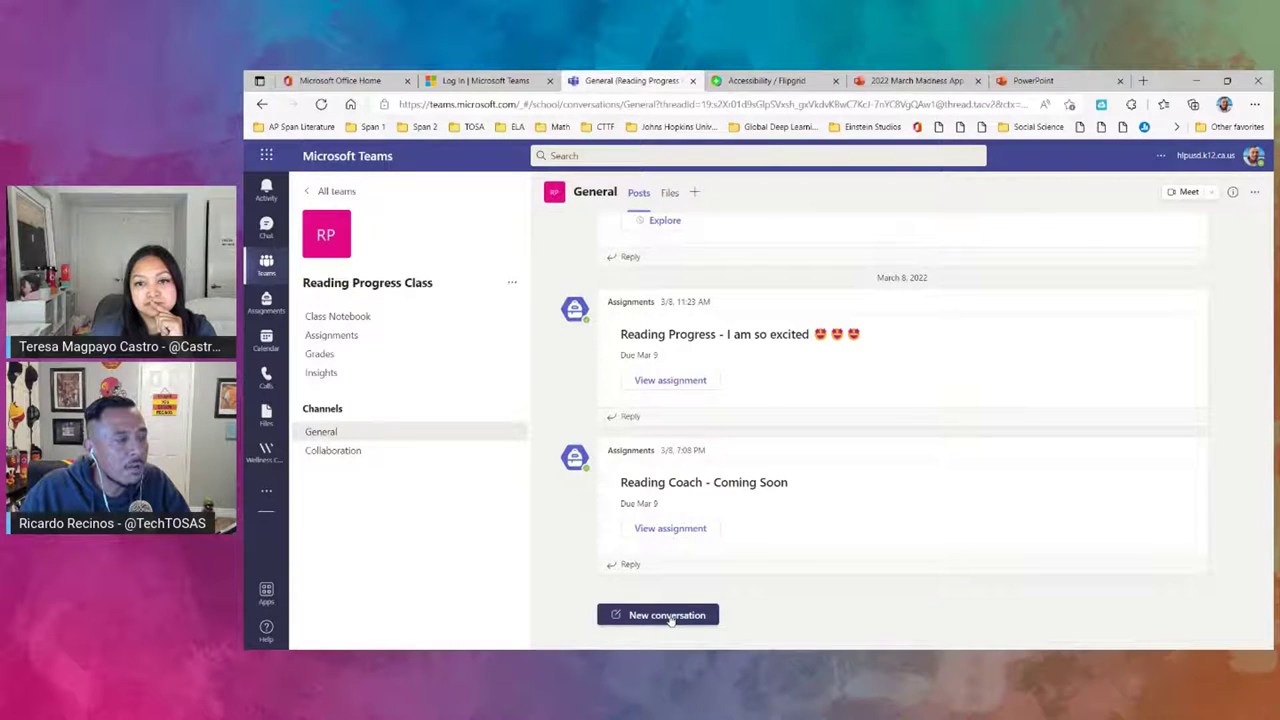
pyautogui.click(671, 617)
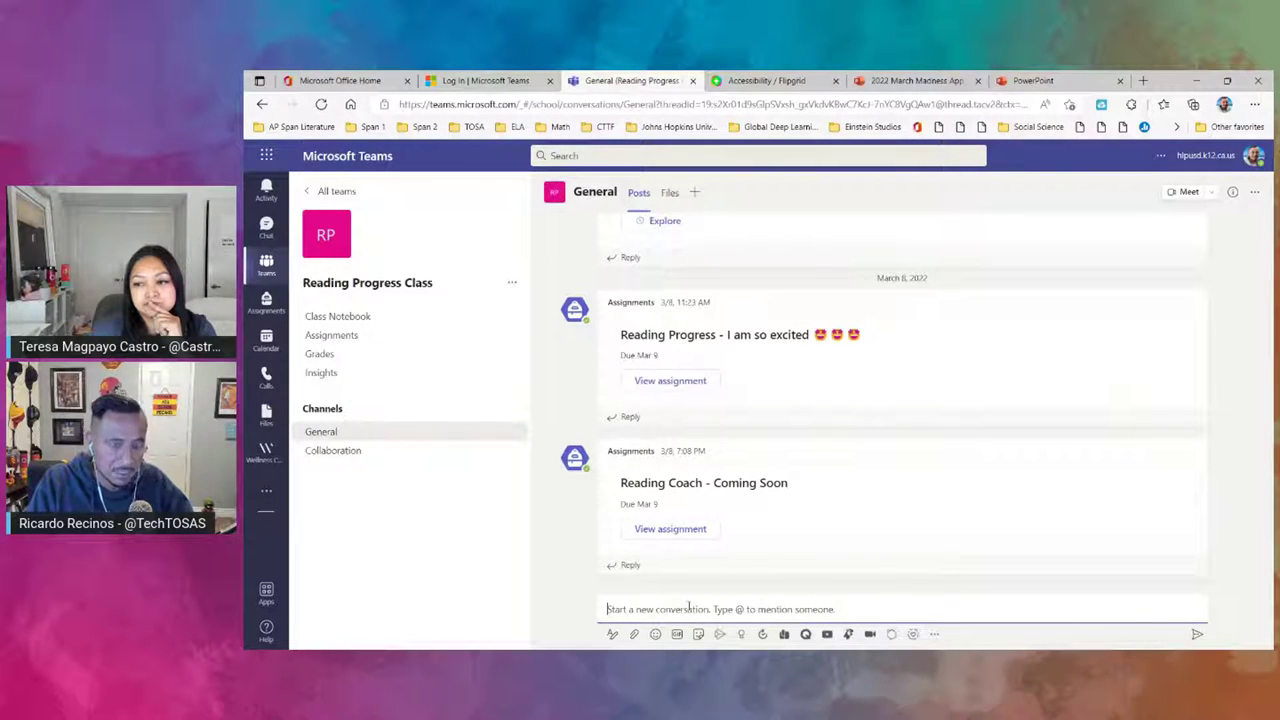
pyautogui.write('@tere')
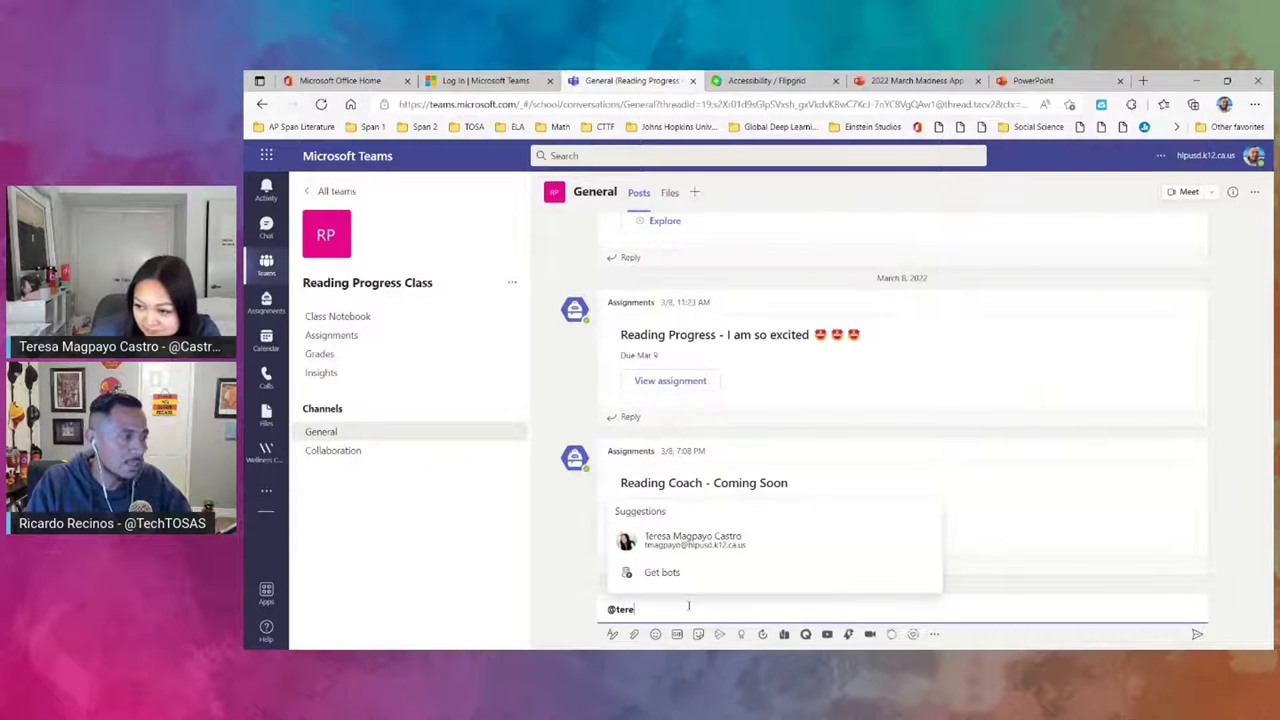
pyautogui.click(706, 571)
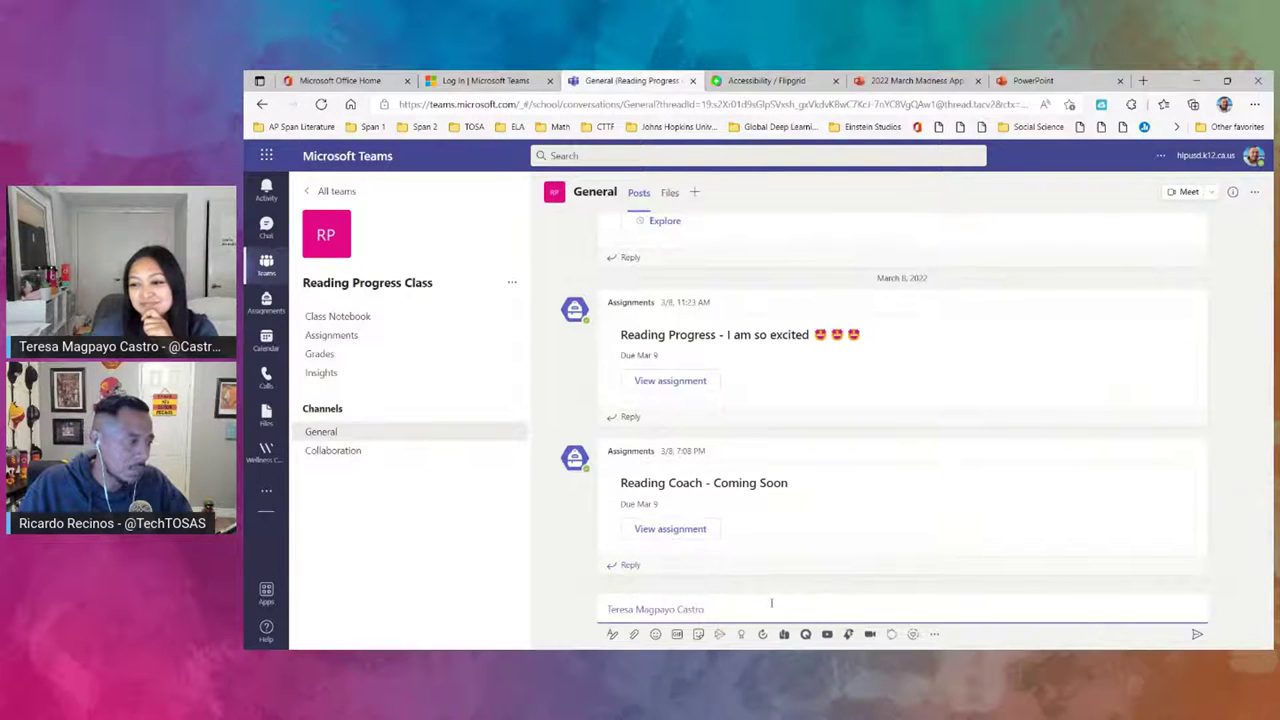
pyautogui.write('Did you')
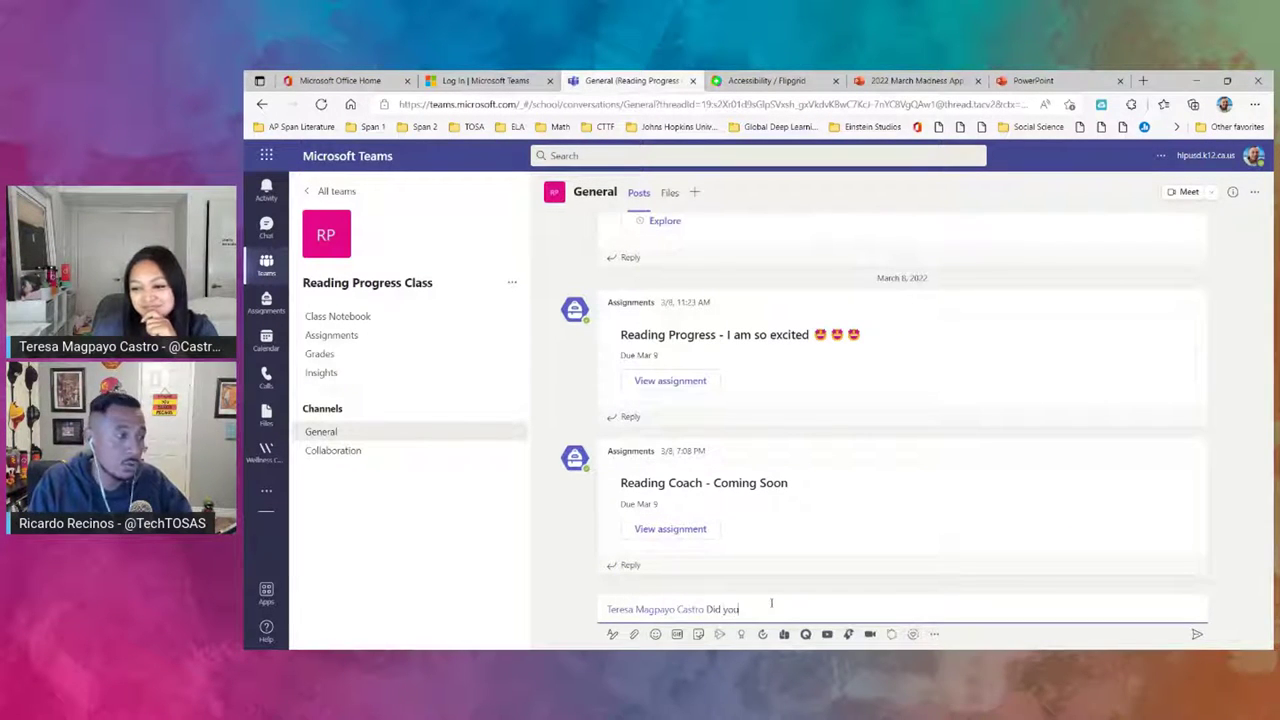
pyautogui.write(' do your H')
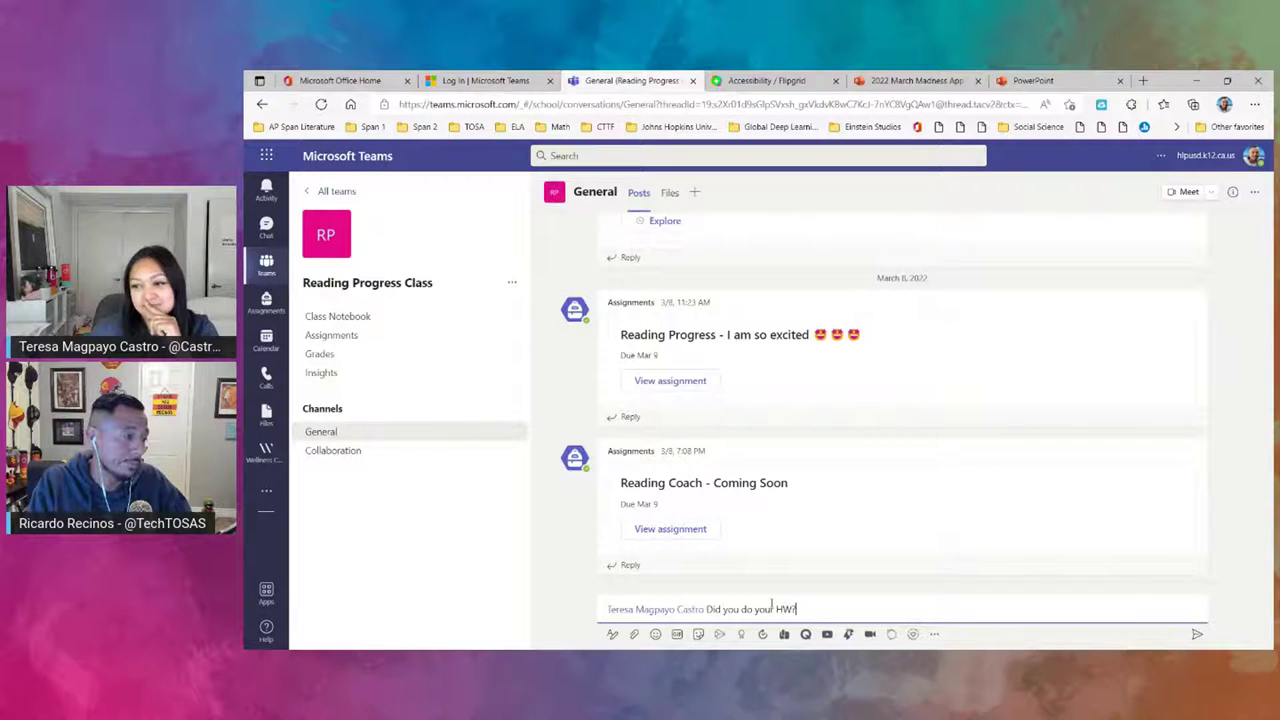
pyautogui.write('W?')
pyautogui.press('Return')
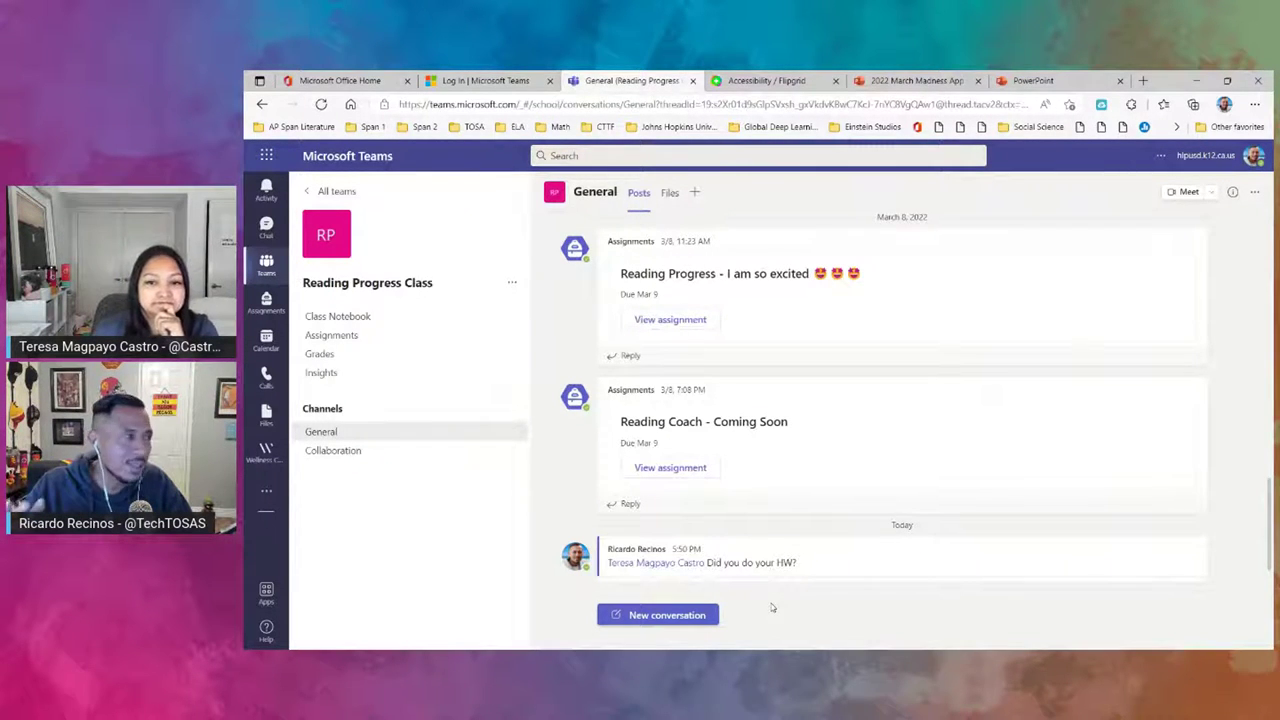
pyautogui.click(694, 613)
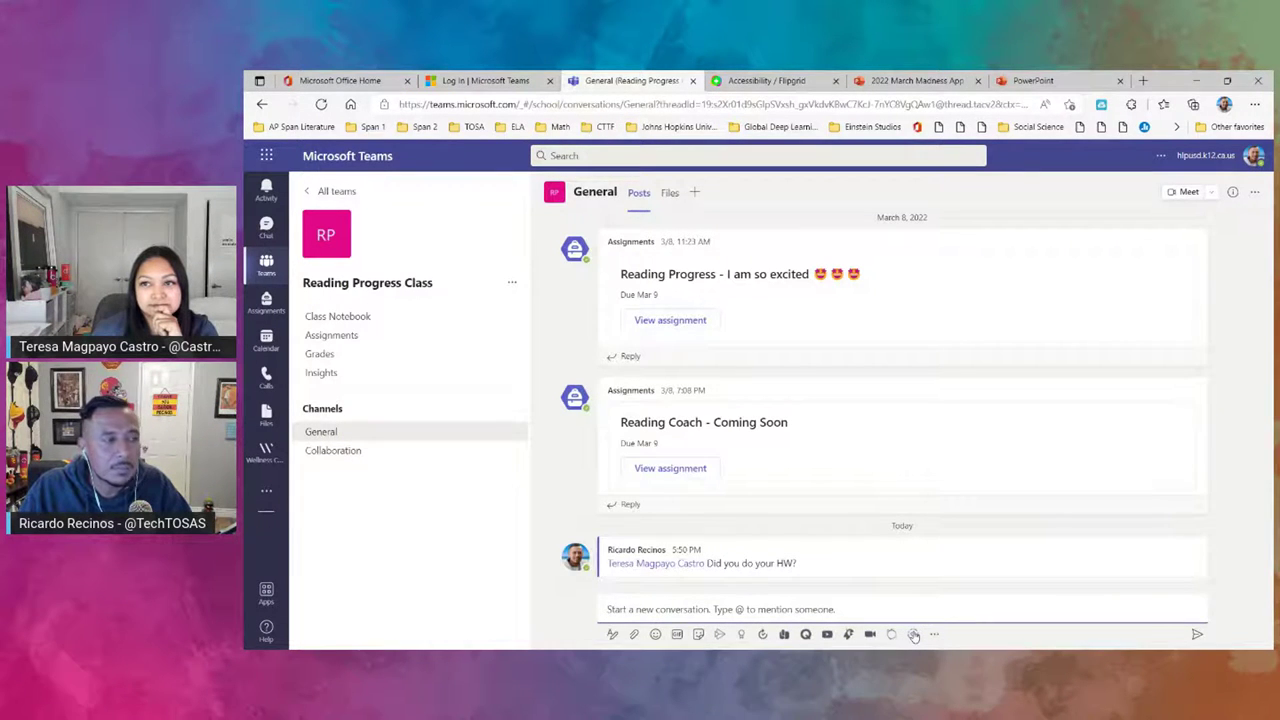
# - Draft a Reflect check-in asking 'How are you feeling today?' with the current privacy setting
pyautogui.click(913, 635)
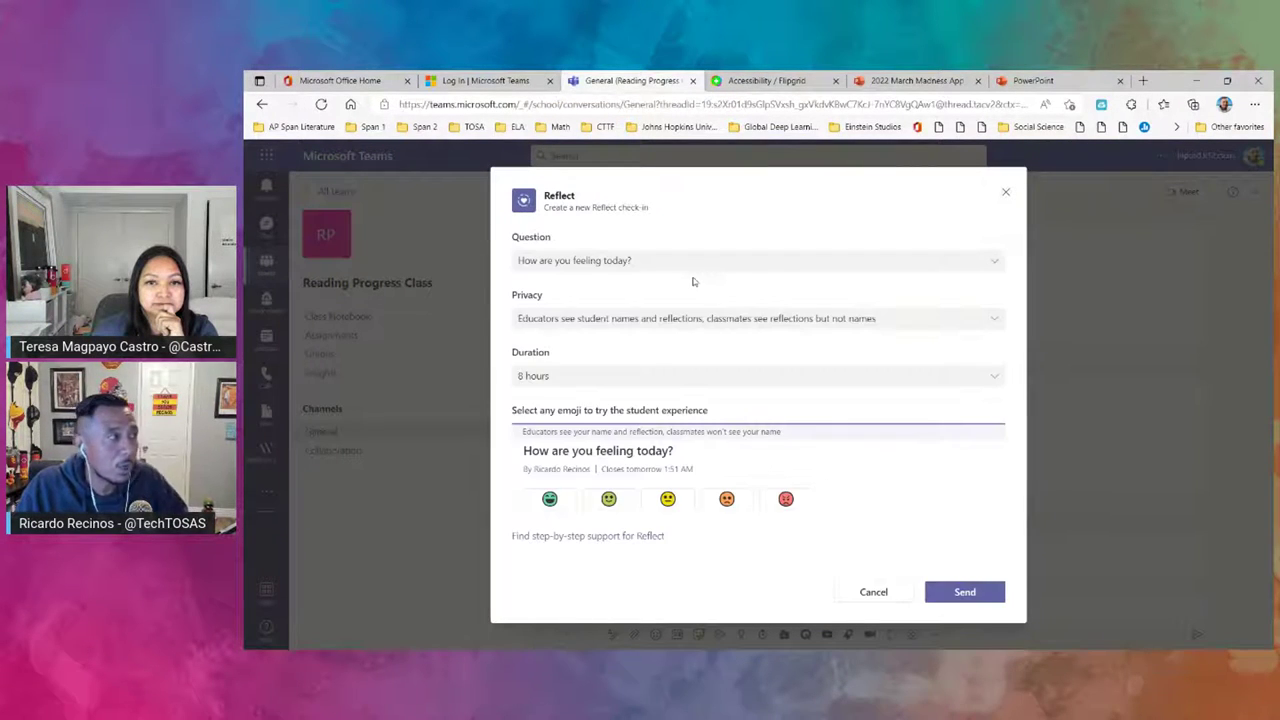
pyautogui.click(669, 270)
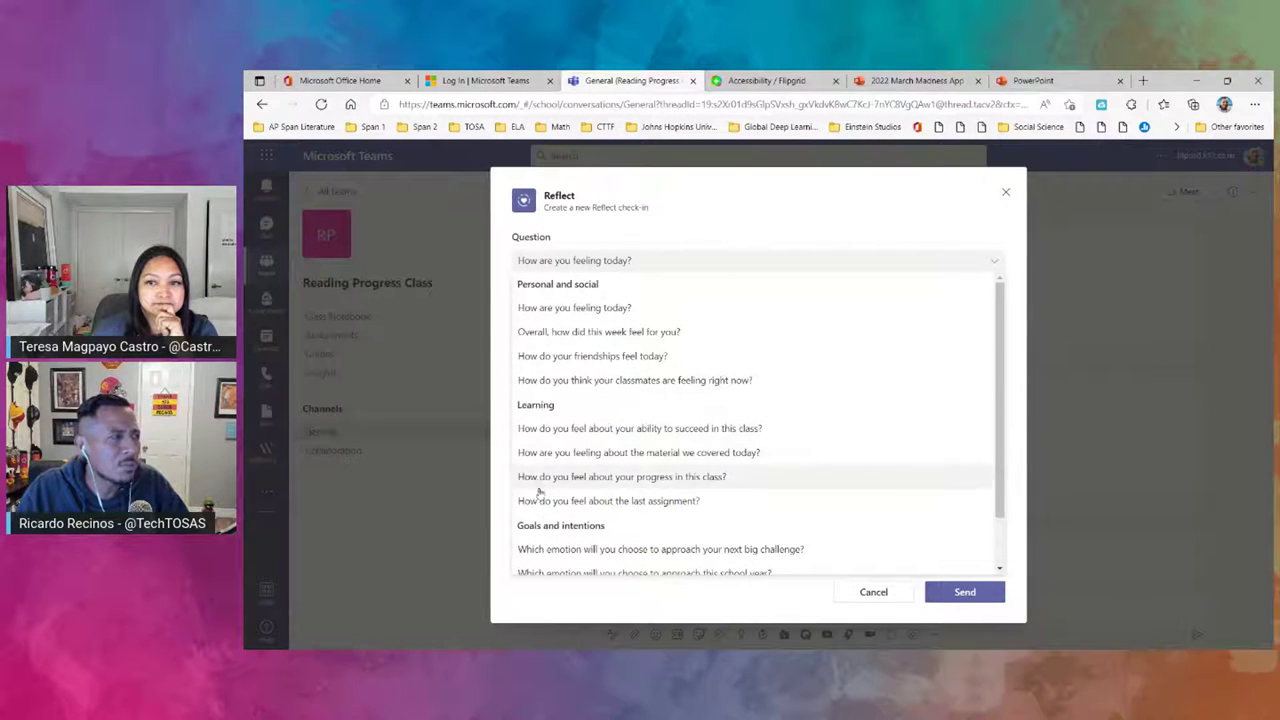
pyautogui.click(614, 310)
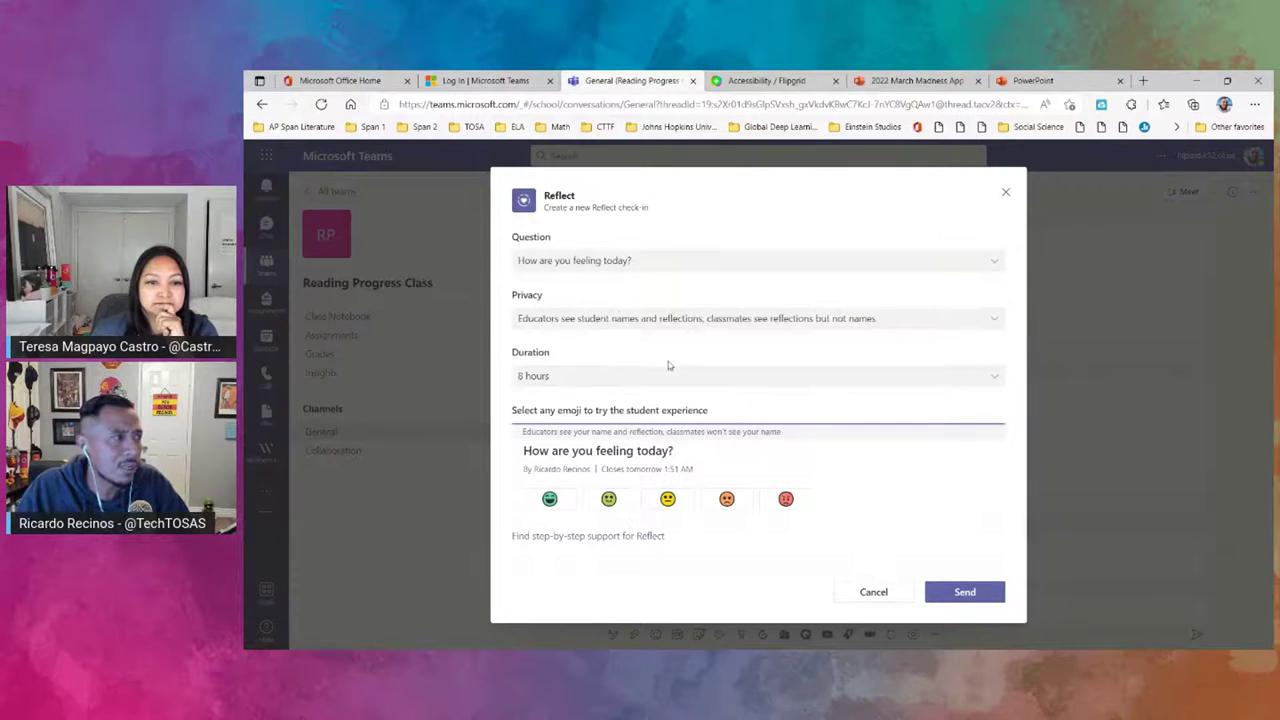
pyautogui.click(555, 327)
pyautogui.click(555, 327)
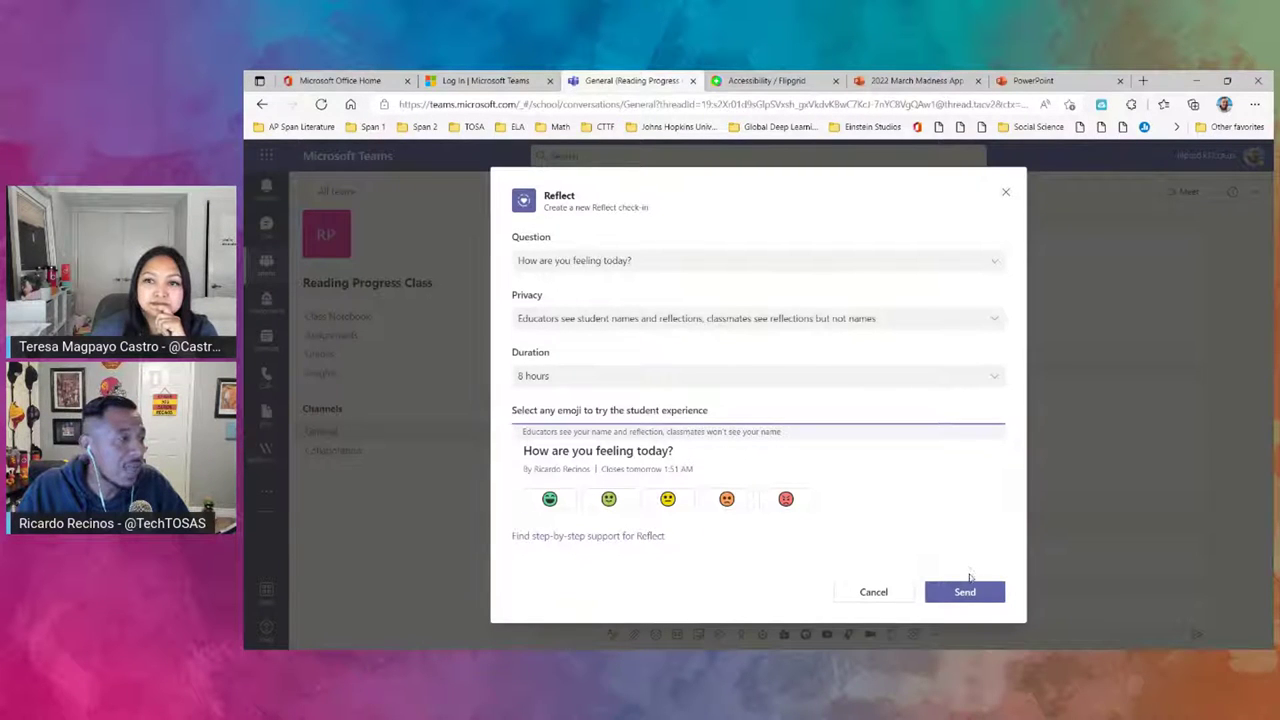
pyautogui.click(975, 596)
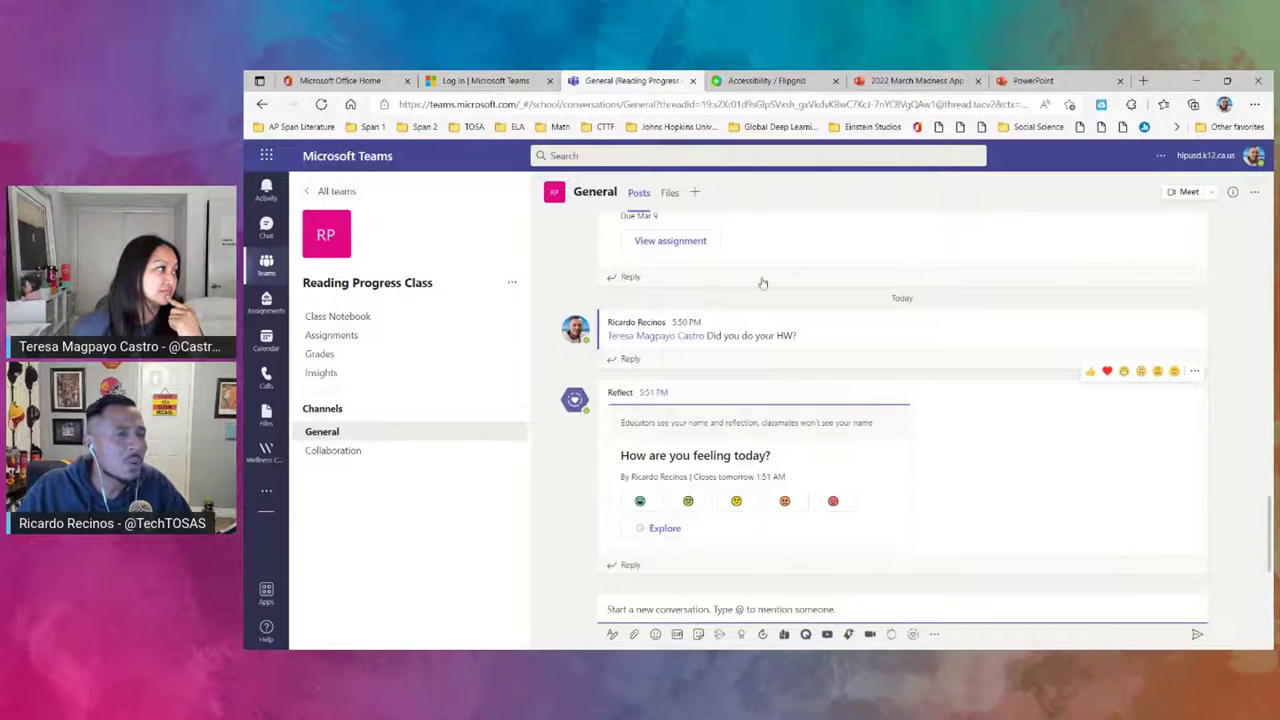
# - Open Add a tab from the + beside Posts and Files in General
pyautogui.click(697, 193)
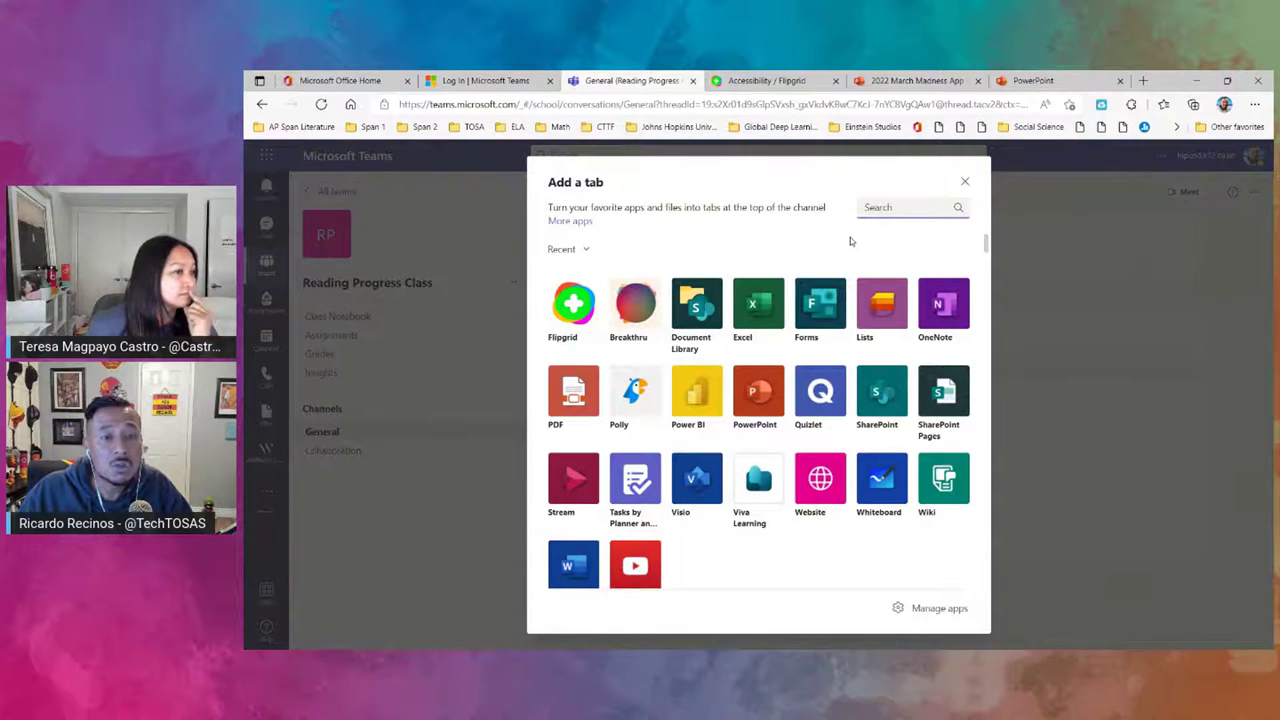
# - Add a collaborative Whiteboard tab named 'Whiteboard Reading Progress Class' to General
pyautogui.click(881, 496)
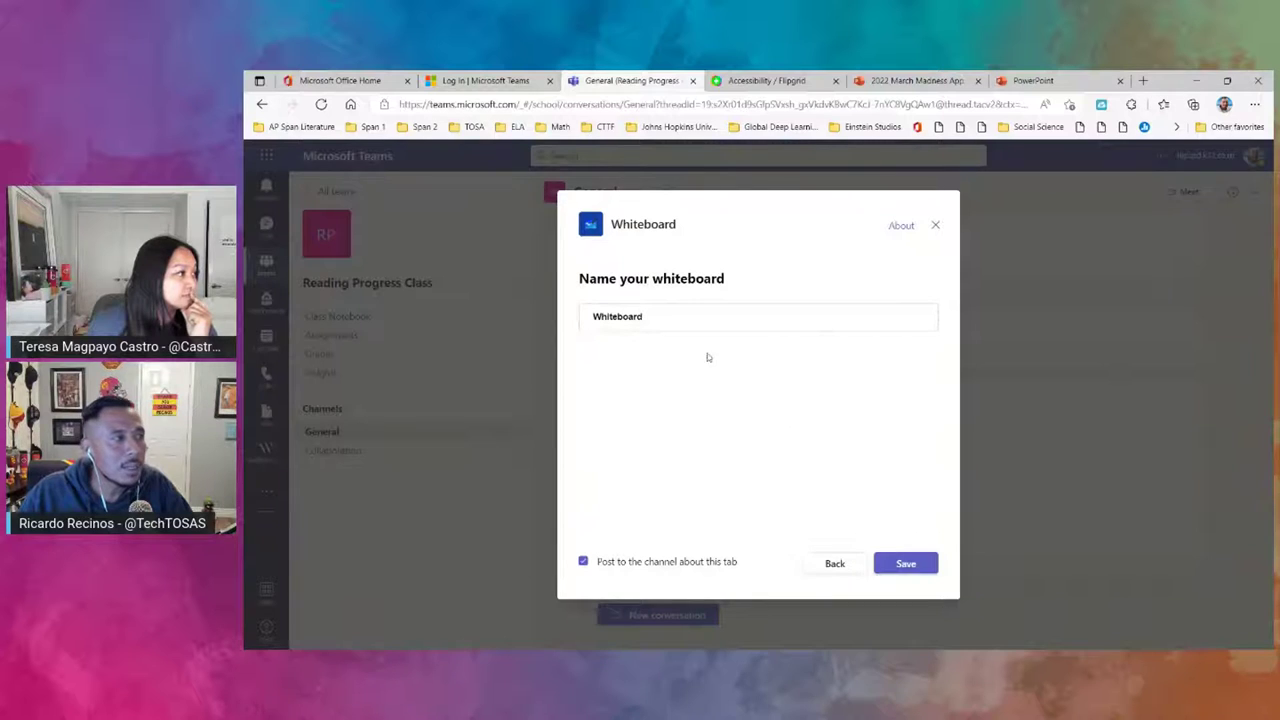
pyautogui.click(694, 321)
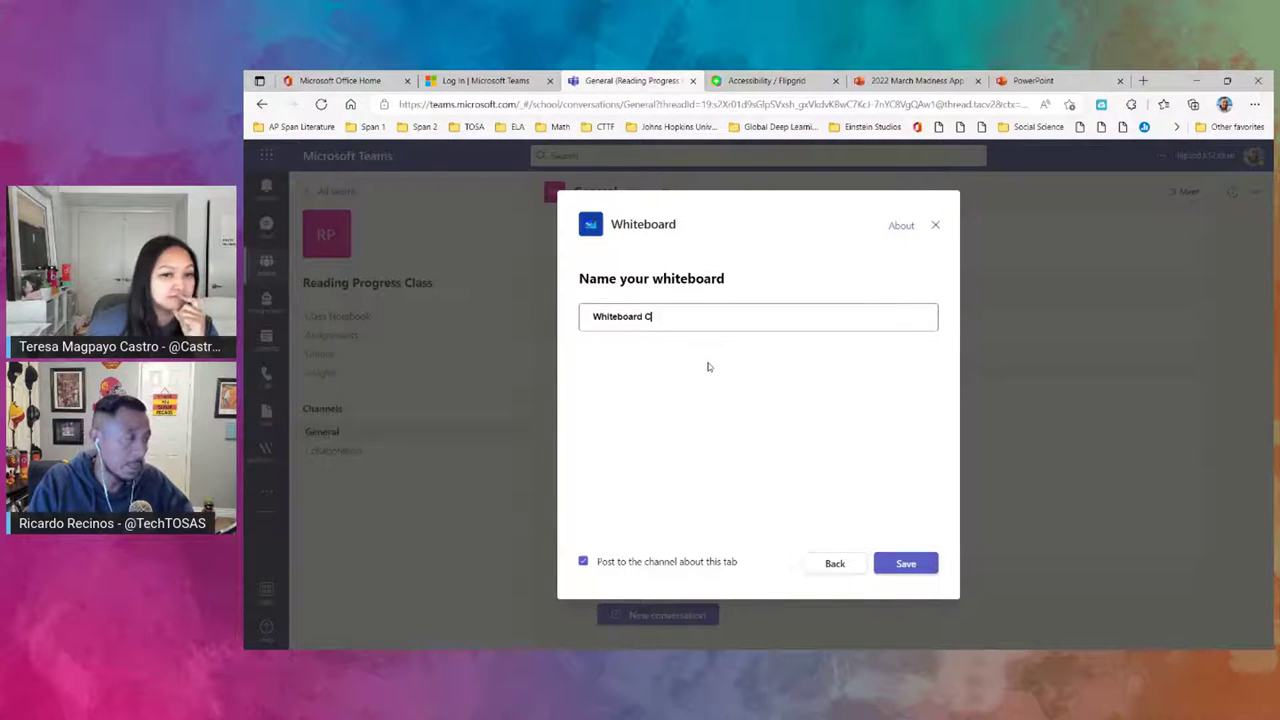
pyautogui.write('C')
pyautogui.press('BackSpace')
pyautogui.write('Readi')
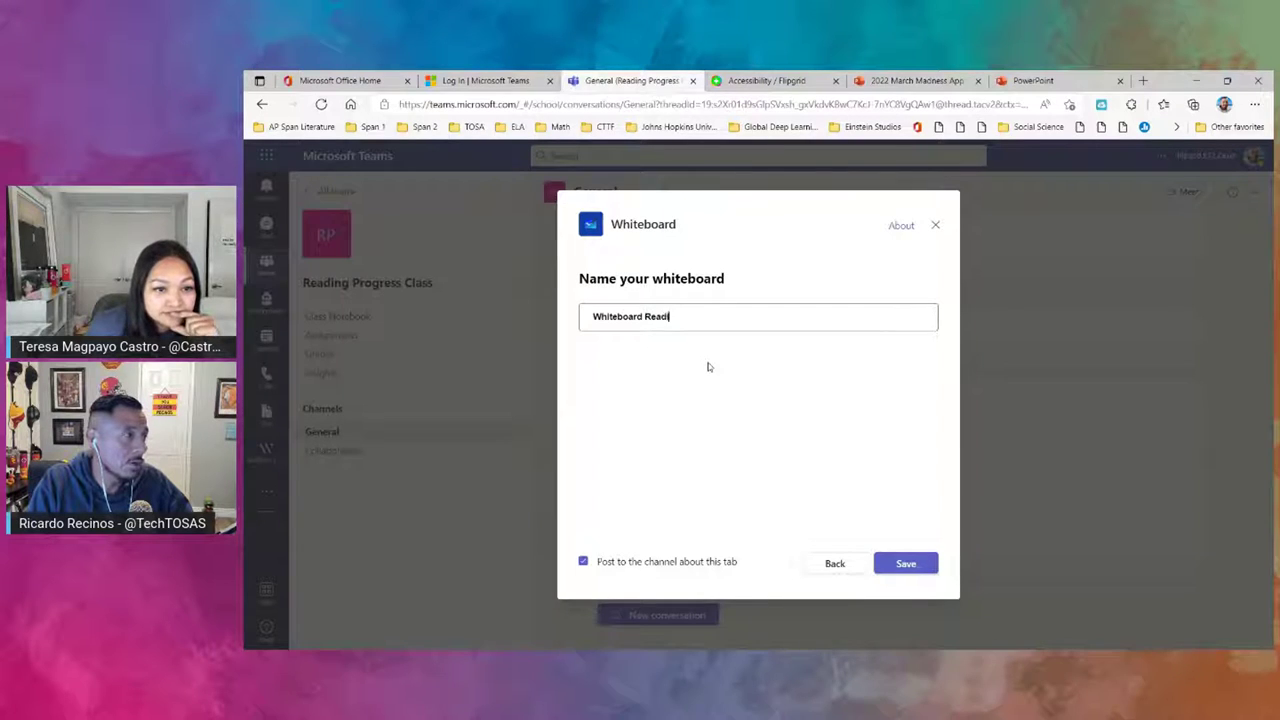
pyautogui.write('ng Progress Class')
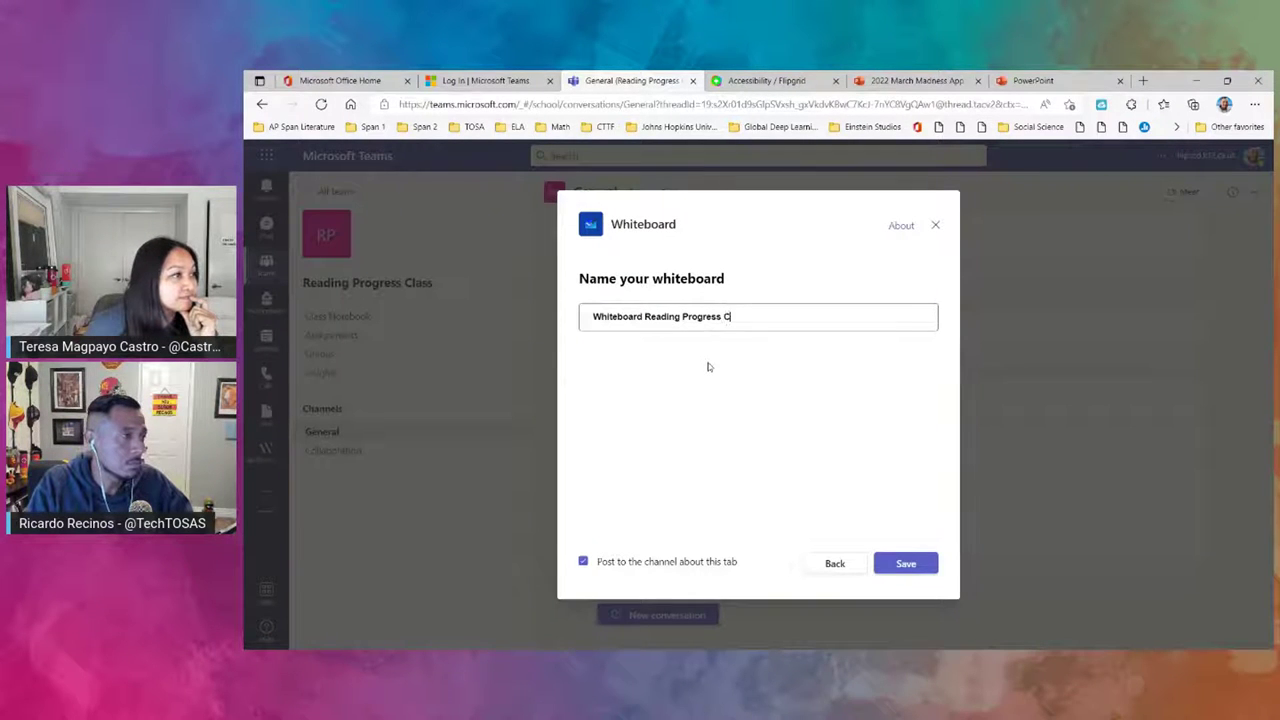
pyautogui.click(912, 568)
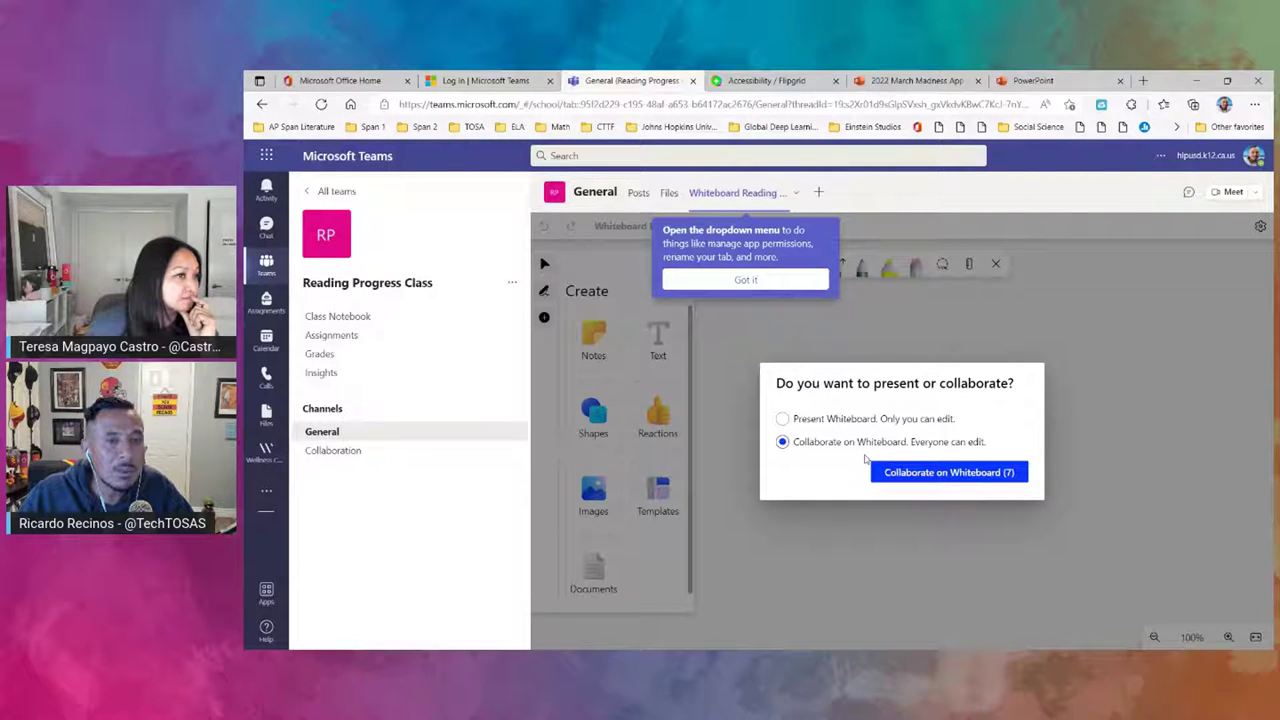
pyautogui.click(943, 472)
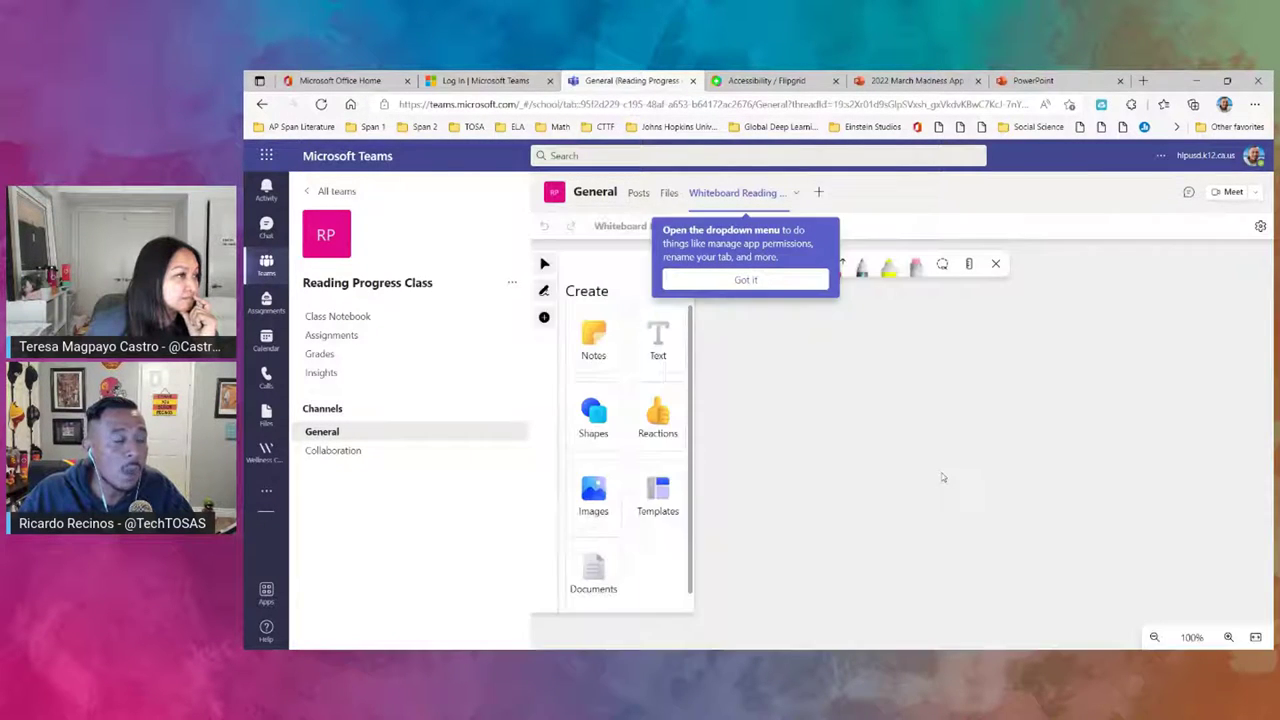
pyautogui.click(798, 280)
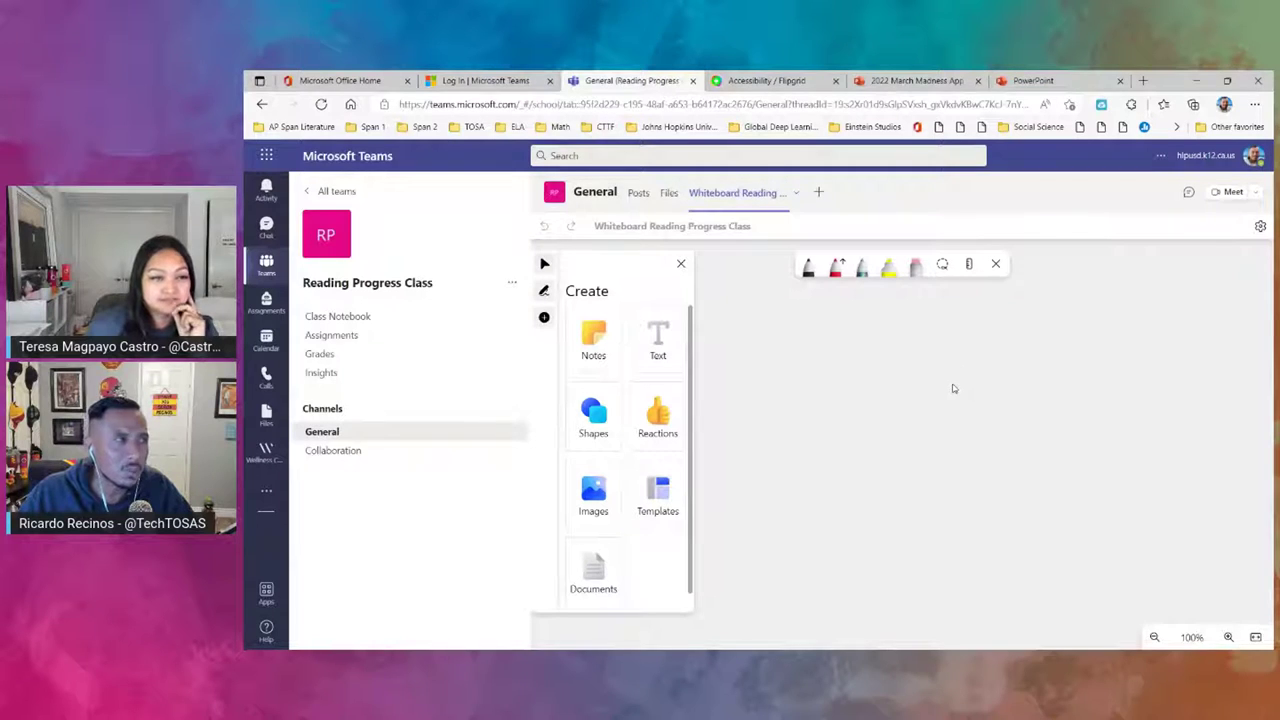
# - Start adding a Flipgrid tab to General, signing in as an educator
pyautogui.click(820, 194)
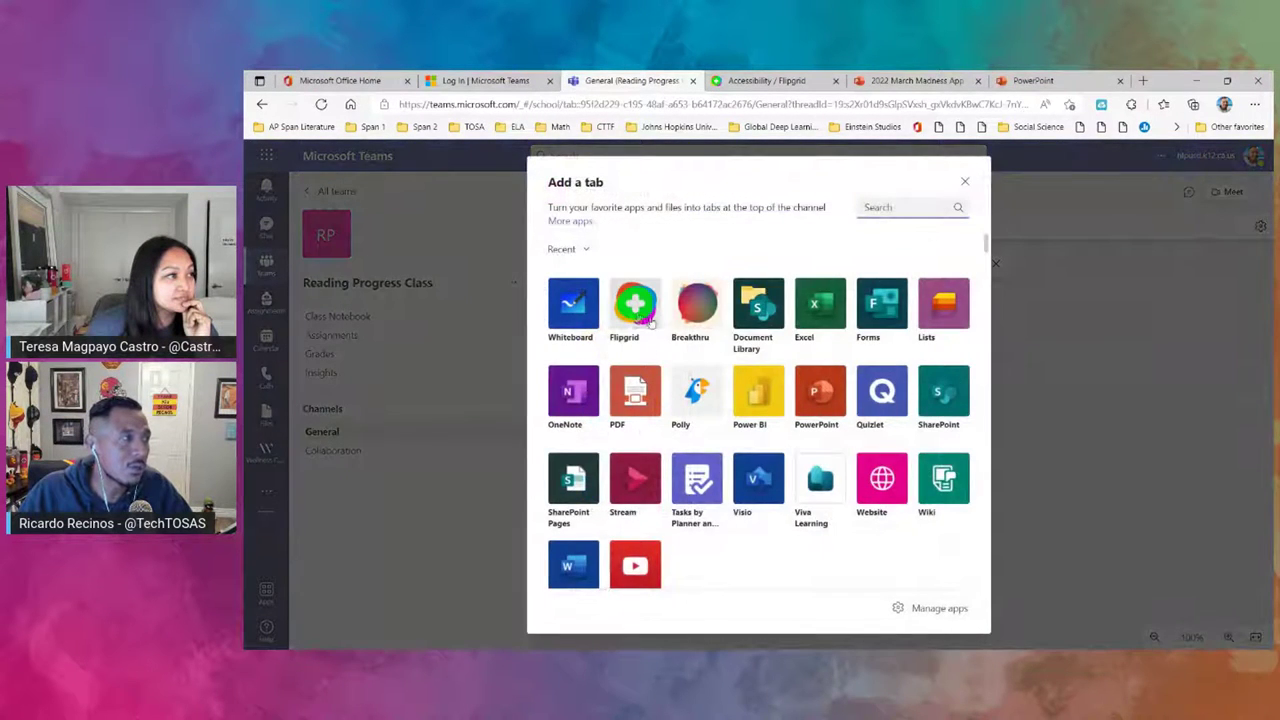
pyautogui.click(636, 305)
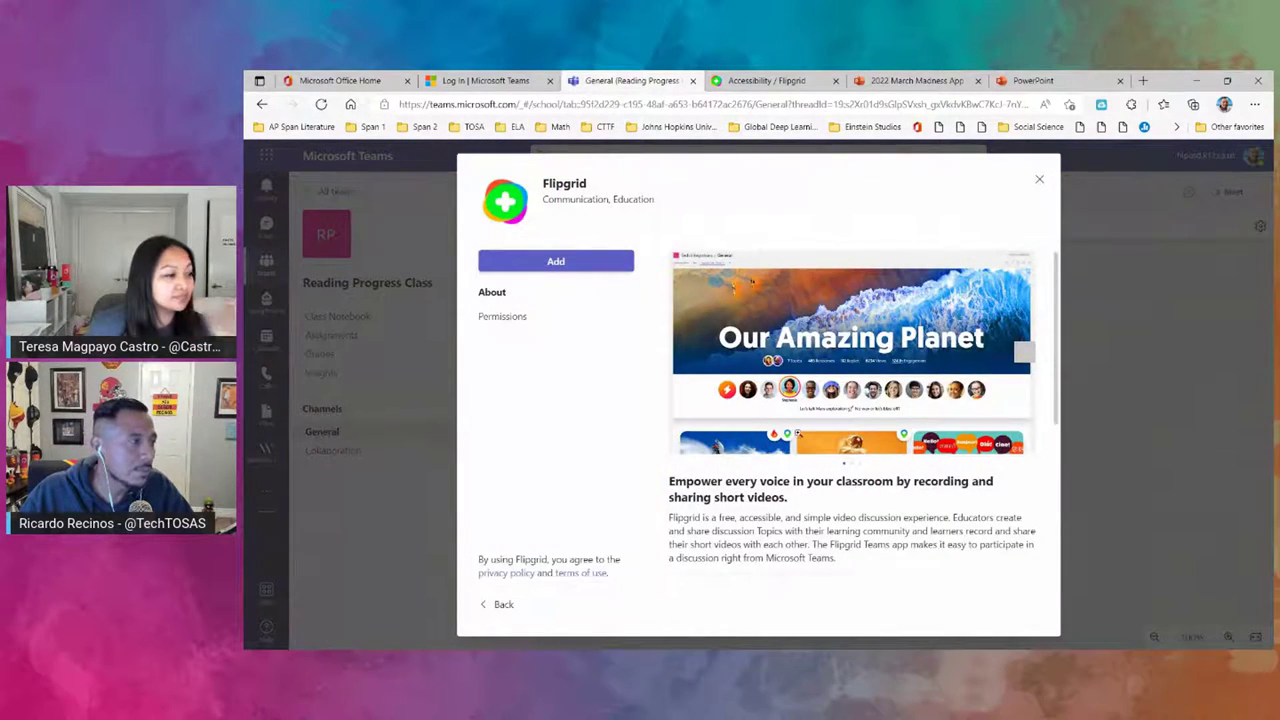
pyautogui.scroll(-3, 795, 432)
pyautogui.click(547, 264)
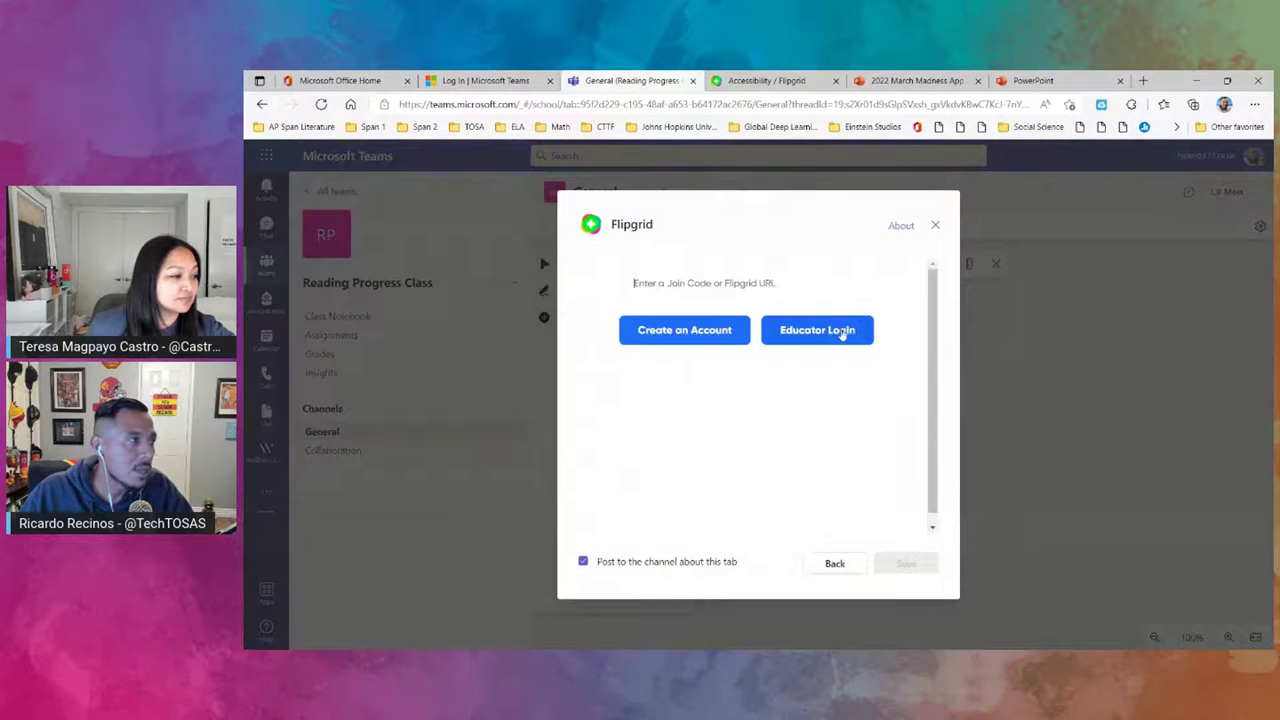
pyautogui.click(831, 331)
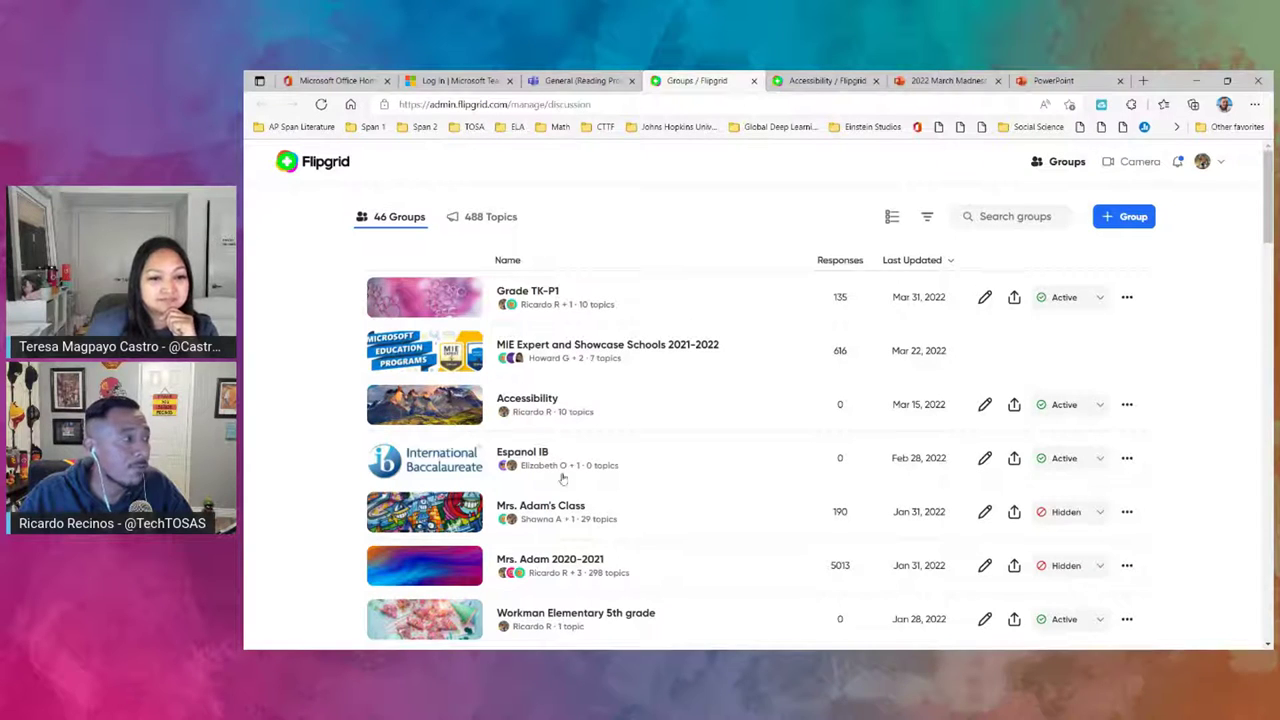
# - Copy the Accessibility group's join code in Flipgrid and return to Teams
pyautogui.click(527, 398)
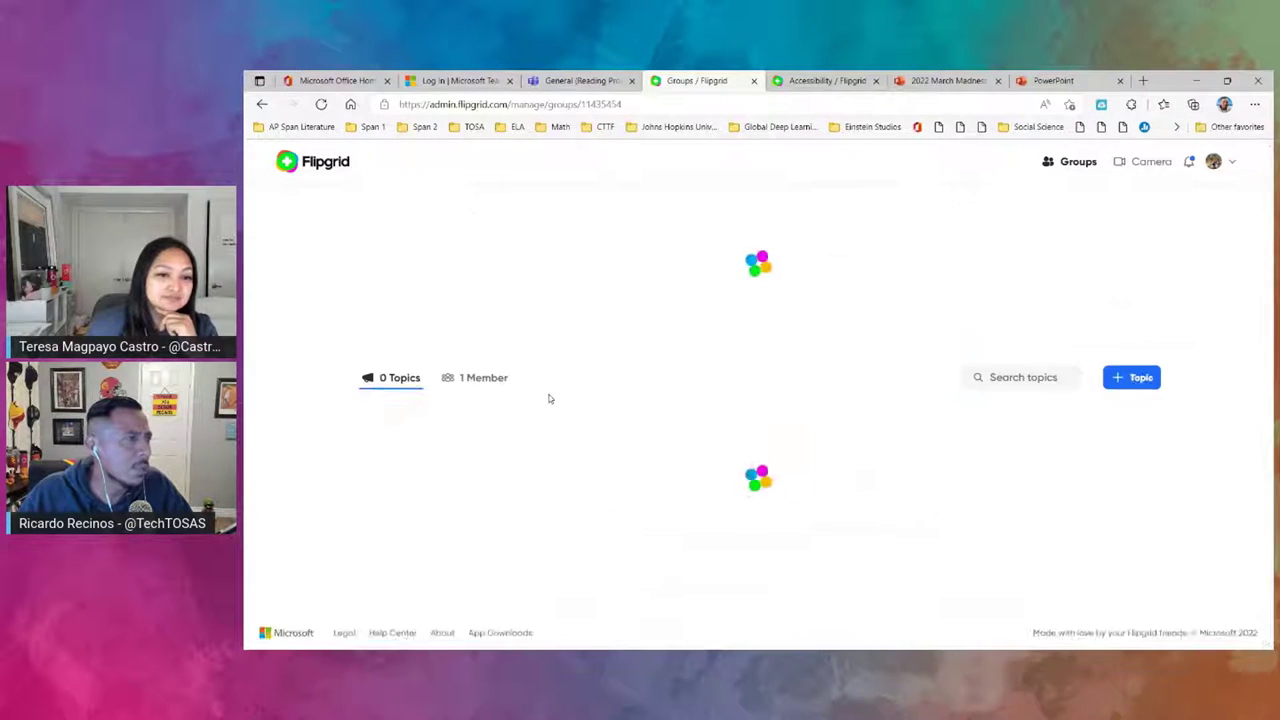
pyautogui.click(988, 210)
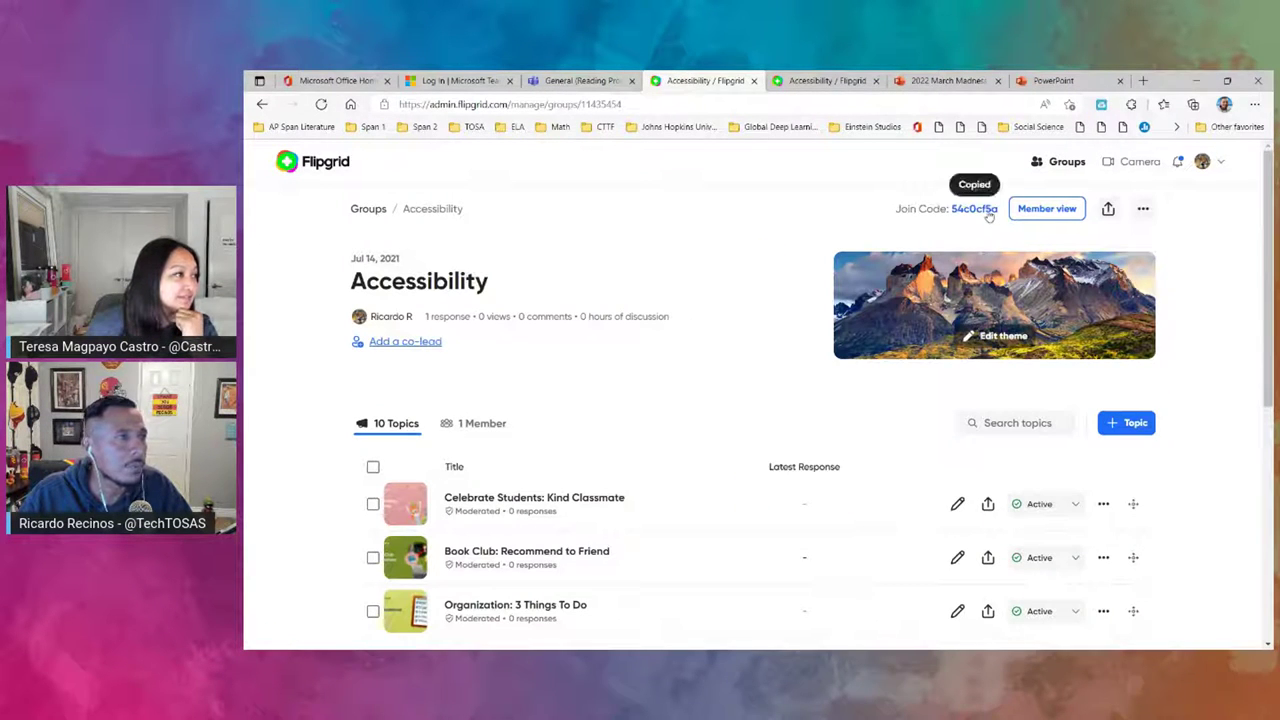
pyautogui.click(610, 80)
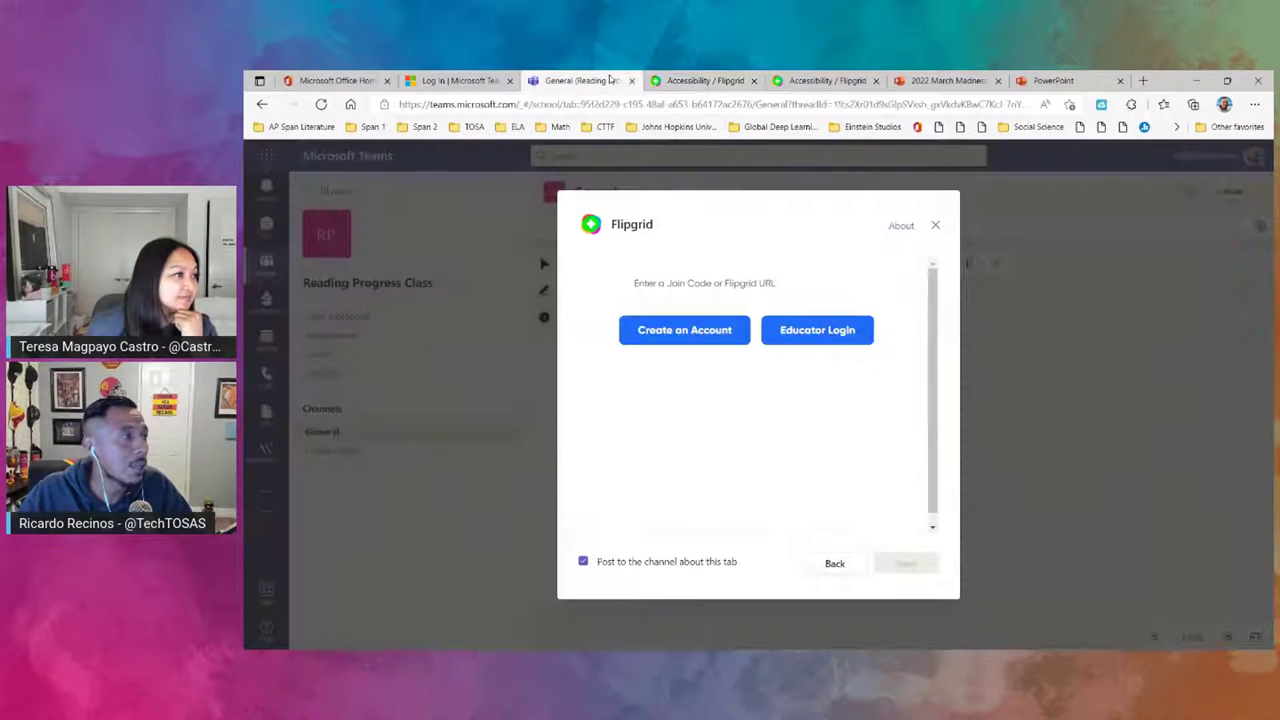
# - Paste the Accessibility join code, save the Flipgrid tab, and show the class Assignments list
pyautogui.click(698, 287)
pyautogui.rightClick(698, 287)
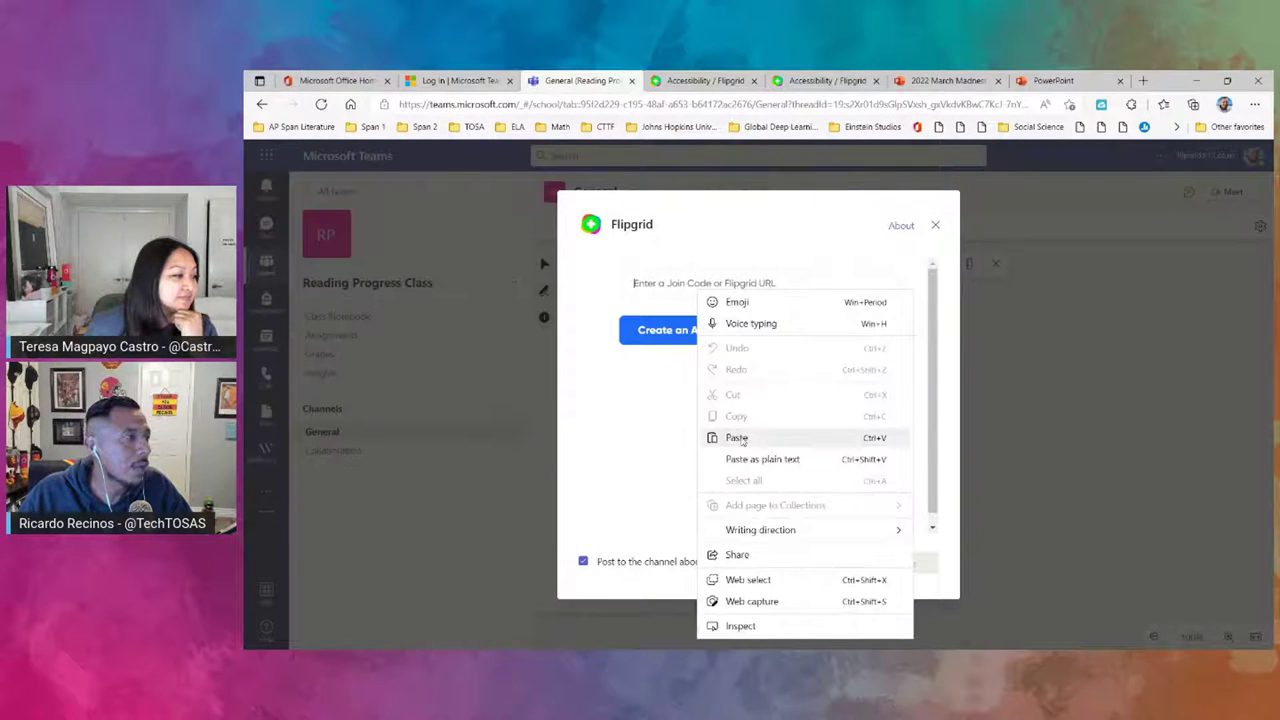
pyautogui.click(742, 436)
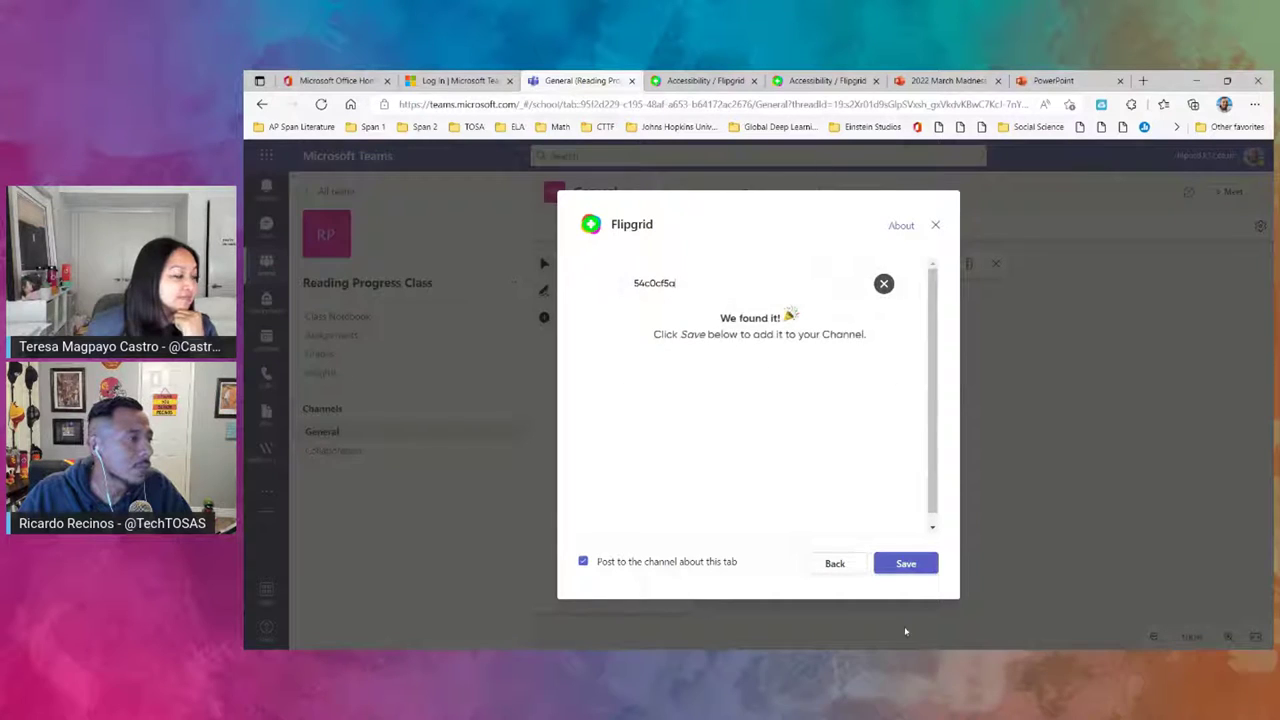
pyautogui.click(905, 565)
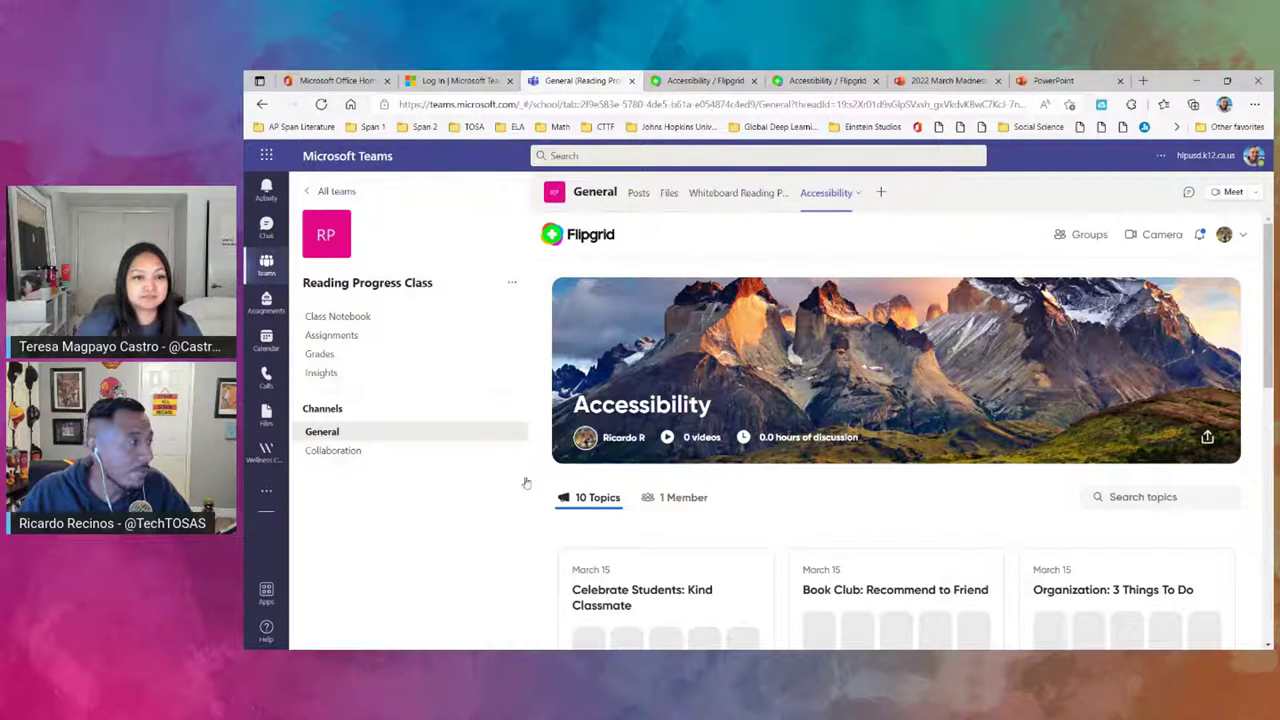
pyautogui.click(345, 338)
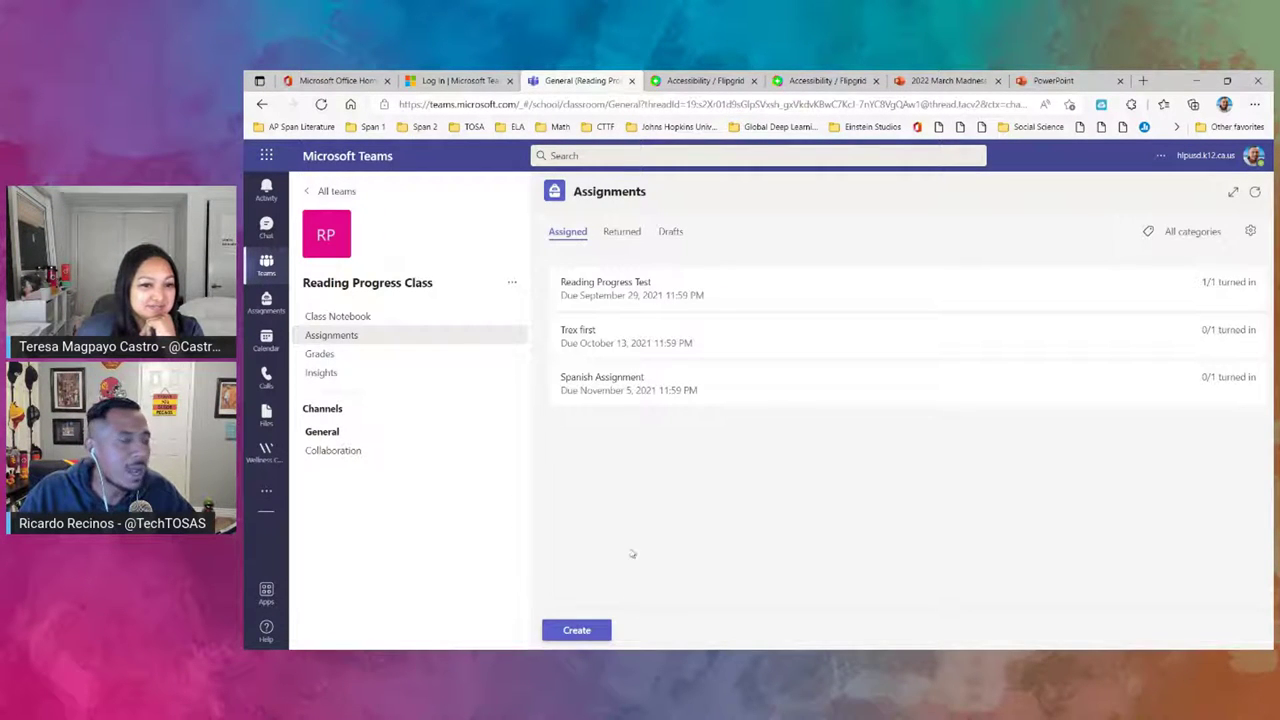
# - Create a new assignment and begin its title with 'Reading'
pyautogui.click(600, 630)
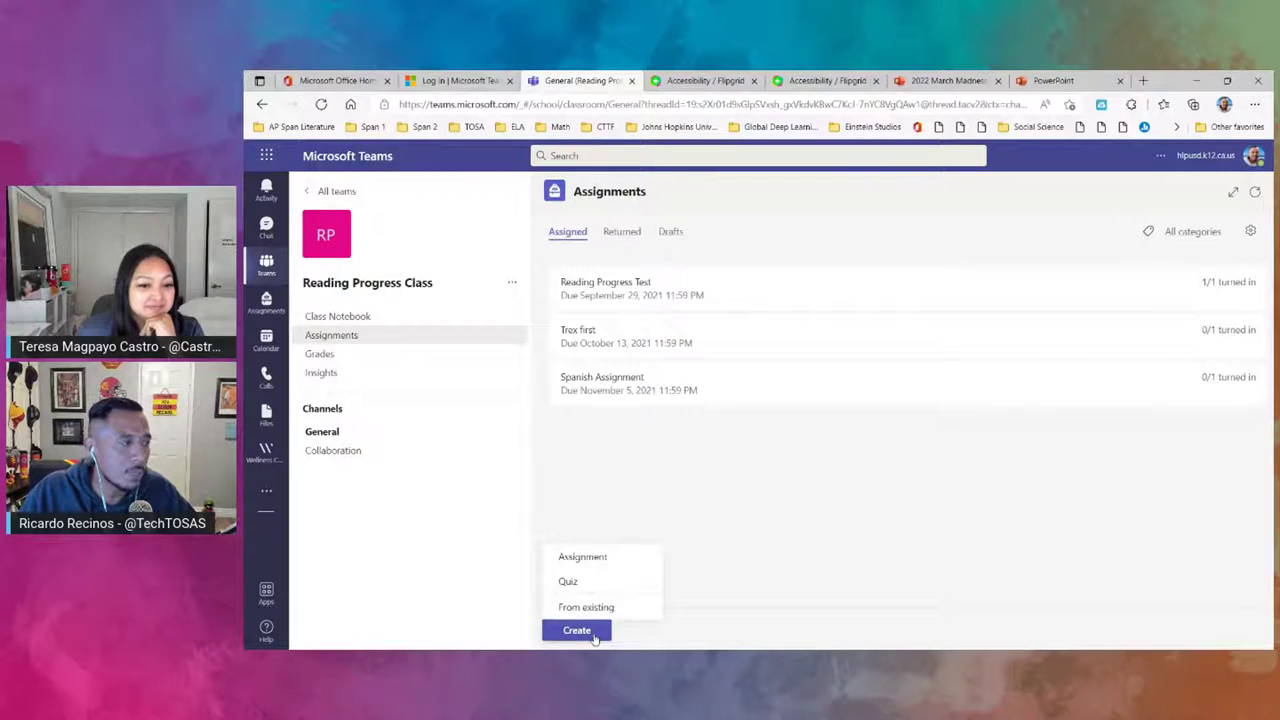
pyautogui.click(606, 564)
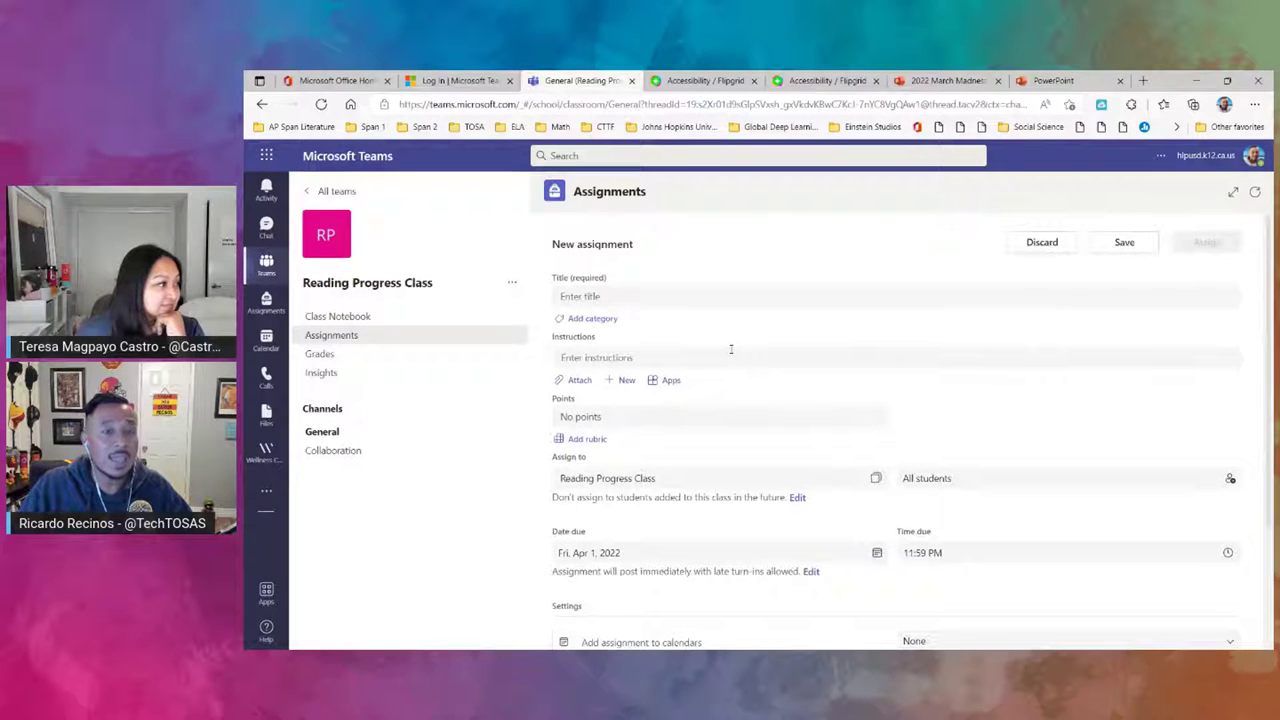
pyautogui.click(688, 295)
pyautogui.write('R')
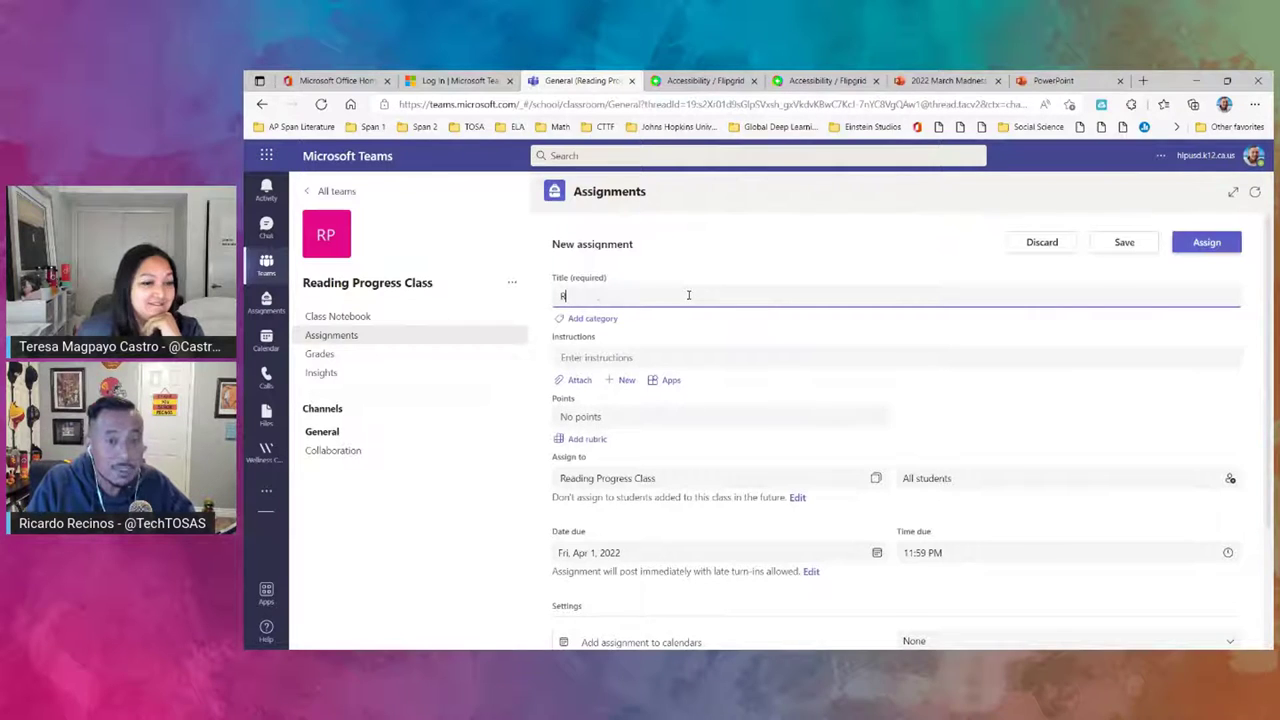
pyautogui.write('eading Progress')
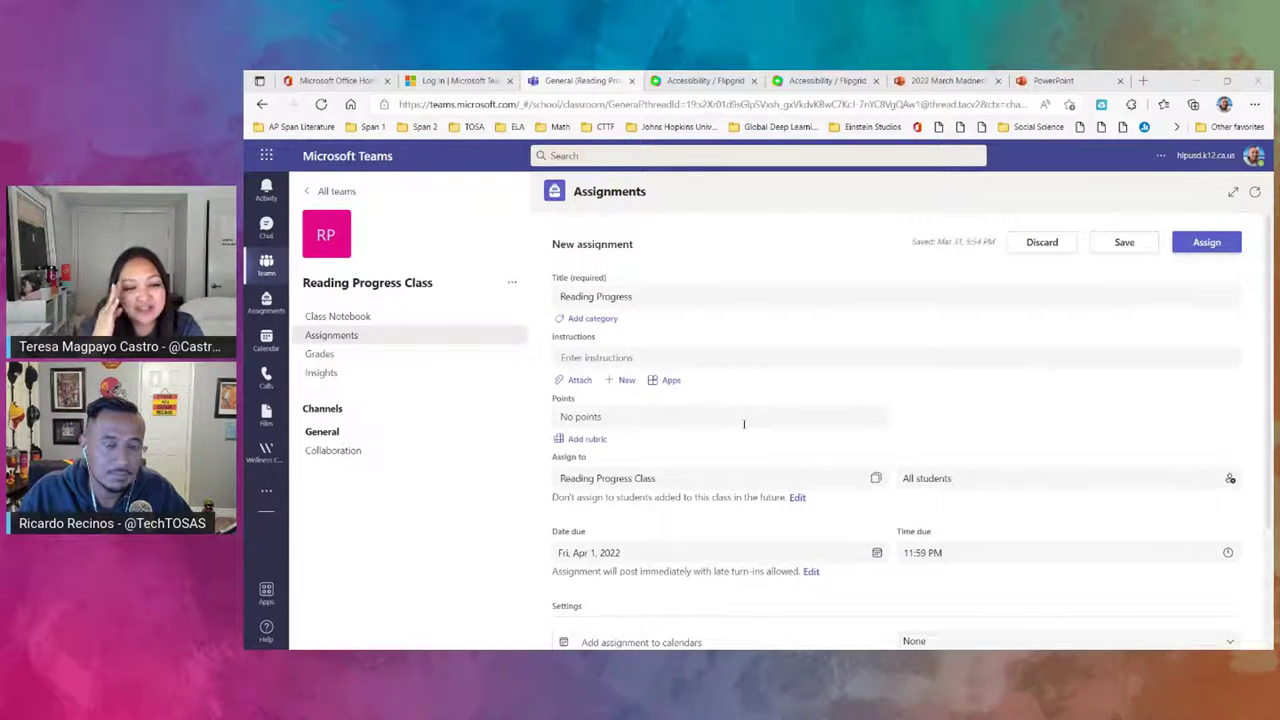
# - Attach Reading Progress and choose the grade 5 sample passage 'My Friend Rebecca'
pyautogui.click(580, 380)
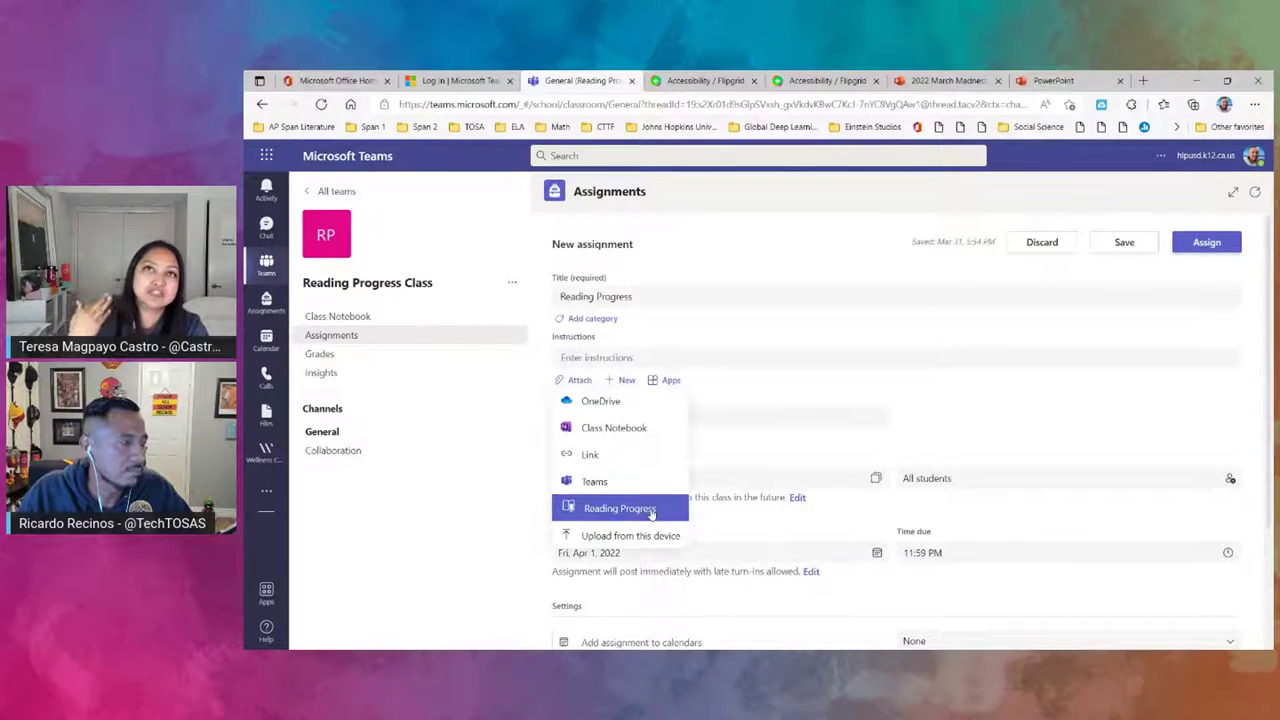
pyautogui.click(620, 508)
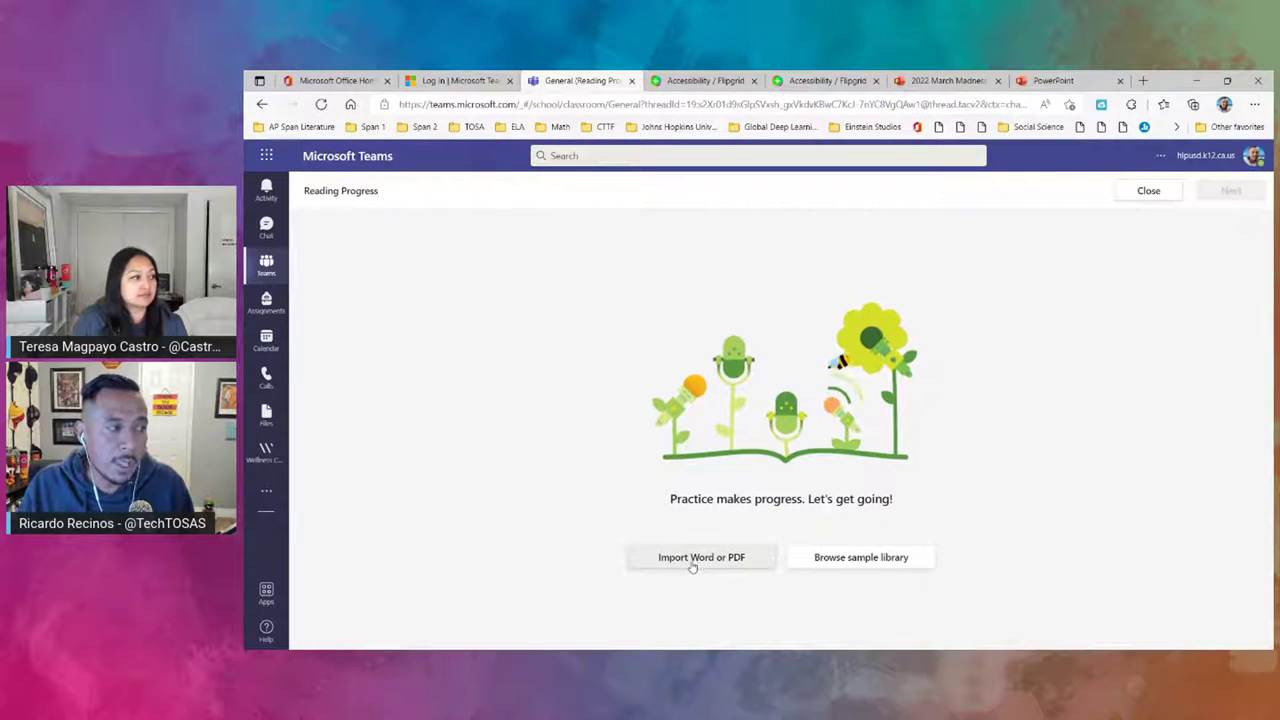
pyautogui.click(866, 560)
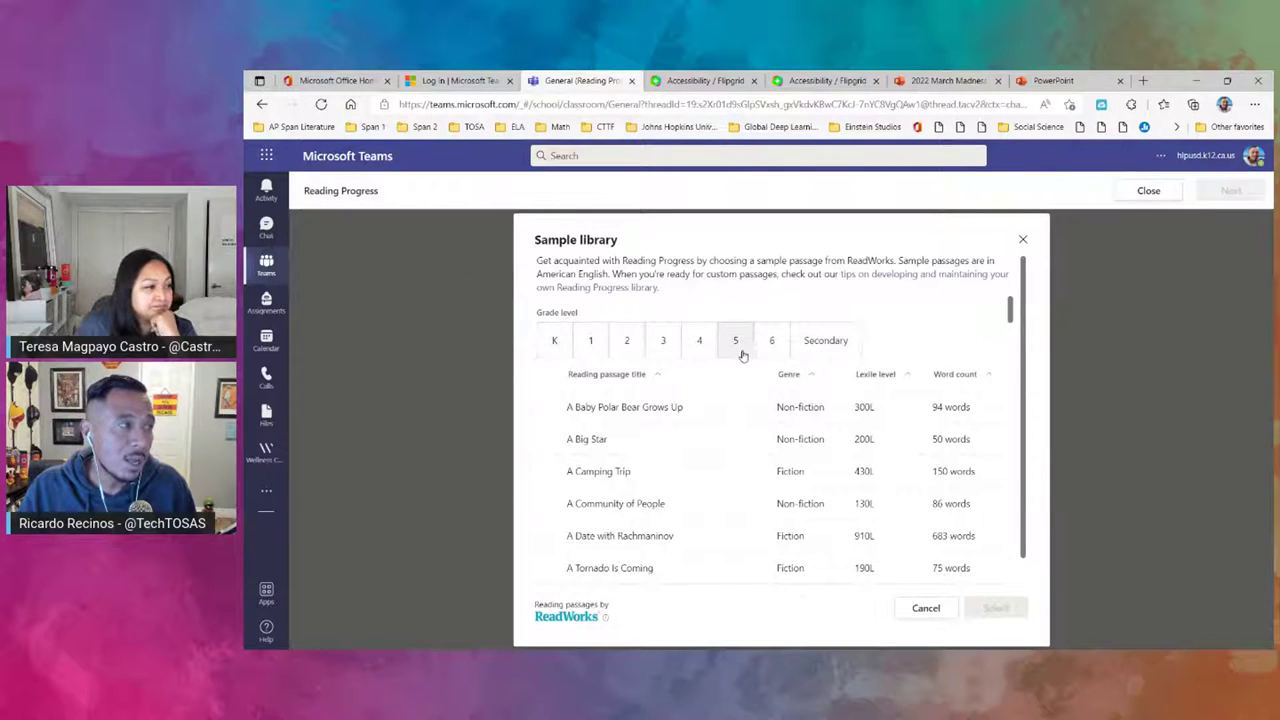
pyautogui.click(735, 345)
pyautogui.scroll(-3, 662, 480)
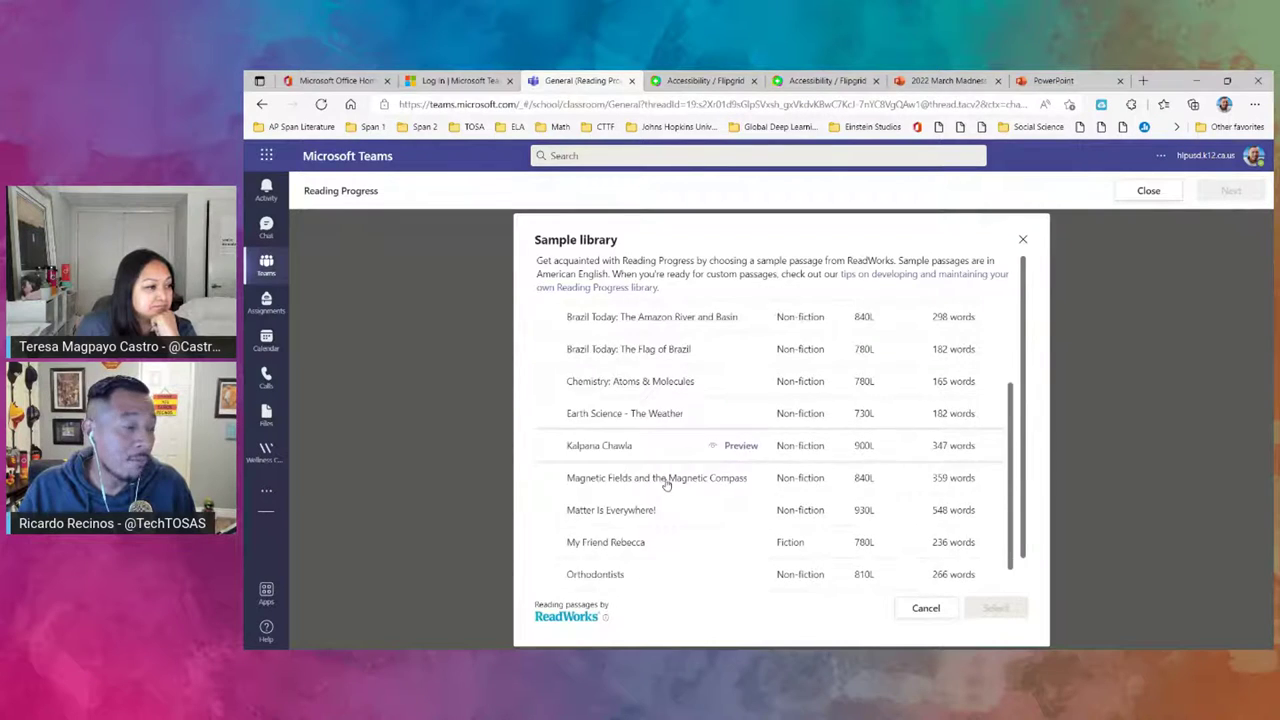
pyautogui.scroll(1, 658, 505)
pyautogui.click(616, 480)
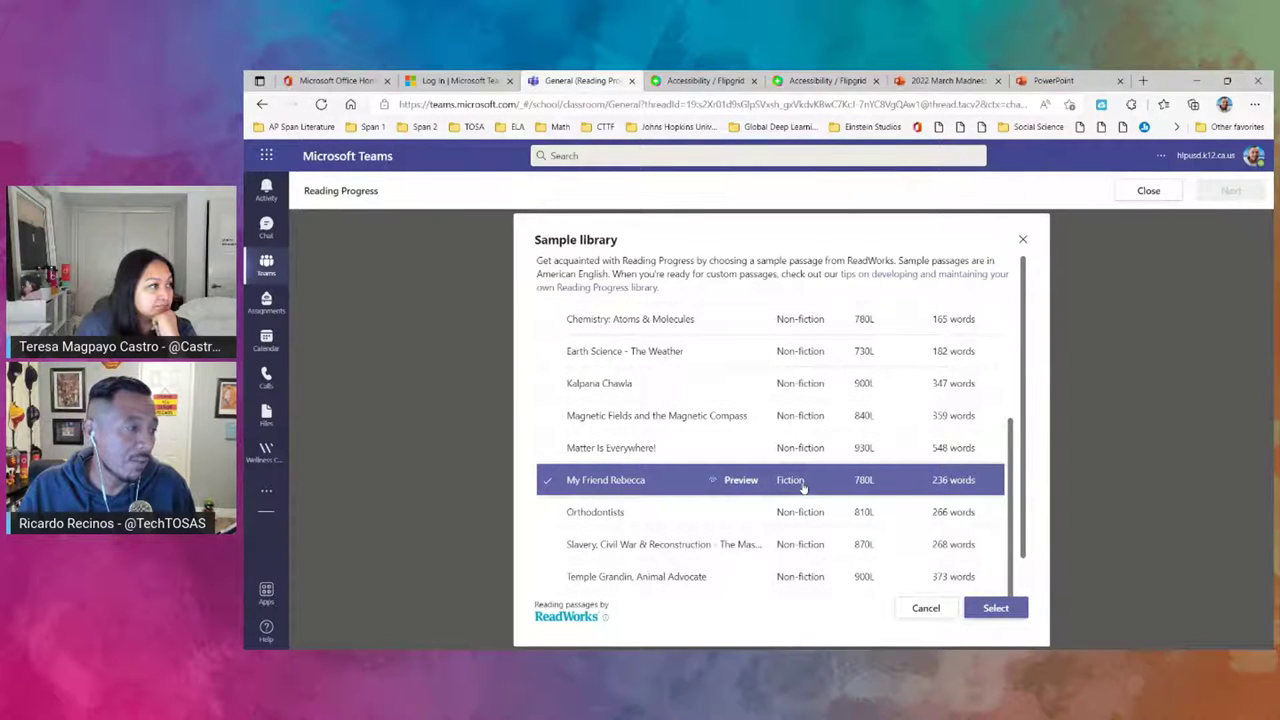
# - Load My Friend Rebecca, then close Reading Progress, discarding the changes
pyautogui.scroll(5, 865, 455)
pyautogui.scroll(-2, 902, 452)
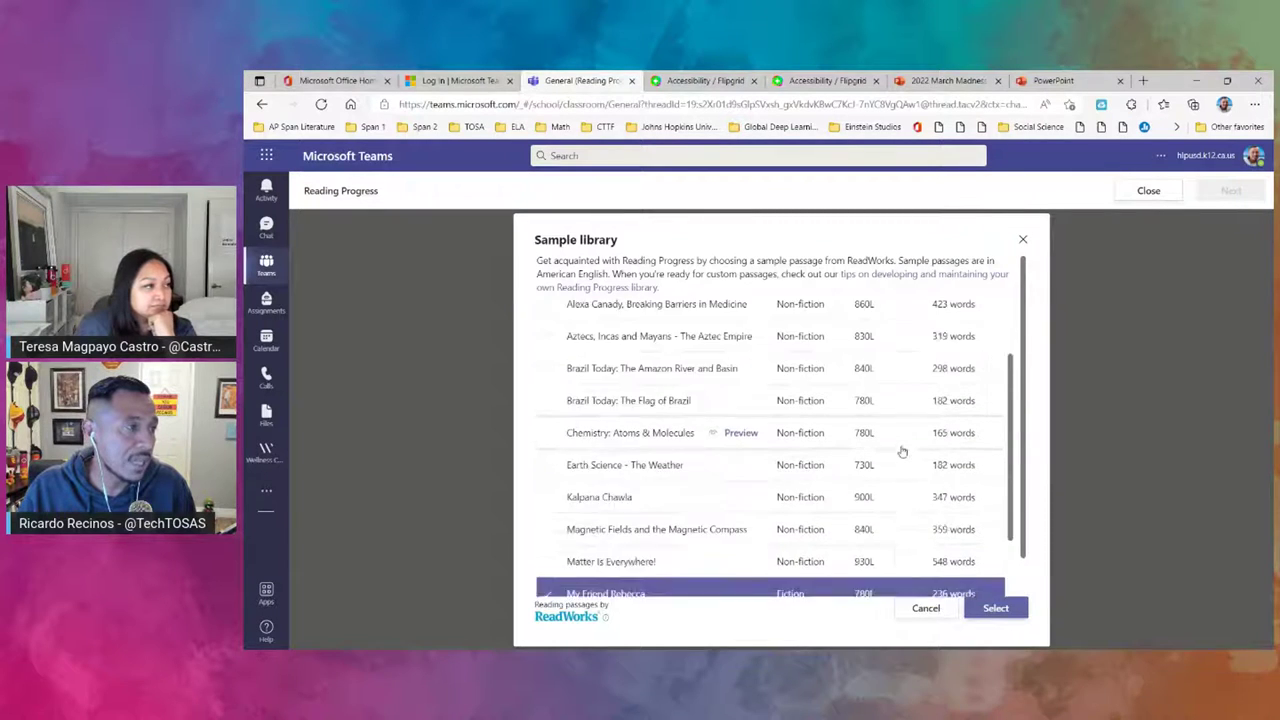
pyautogui.scroll(-1, 902, 452)
pyautogui.click(994, 609)
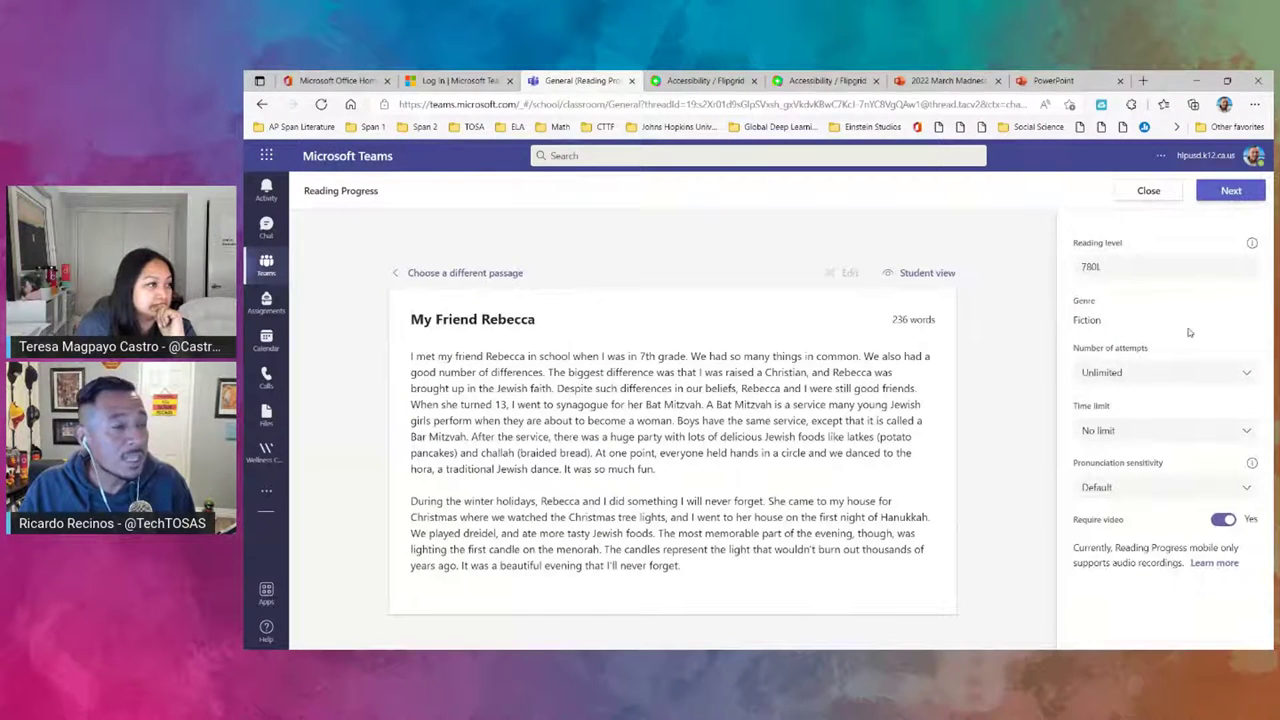
pyautogui.click(1162, 193)
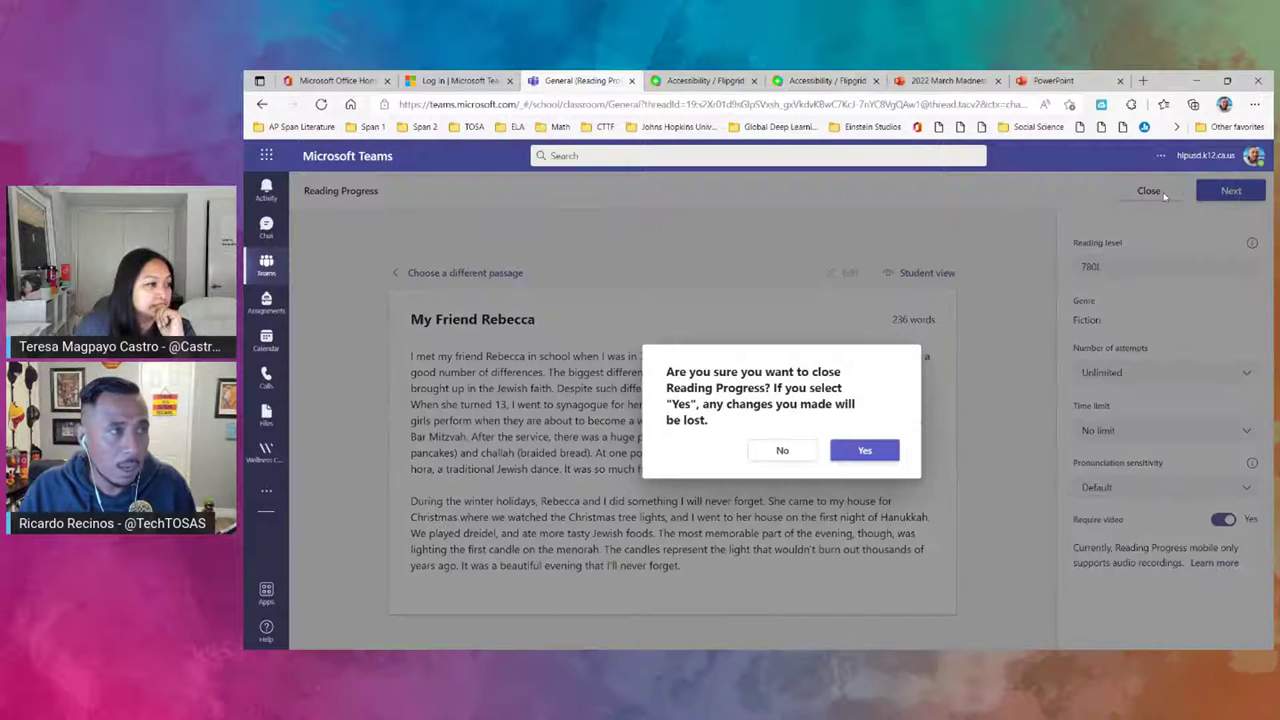
pyautogui.click(866, 452)
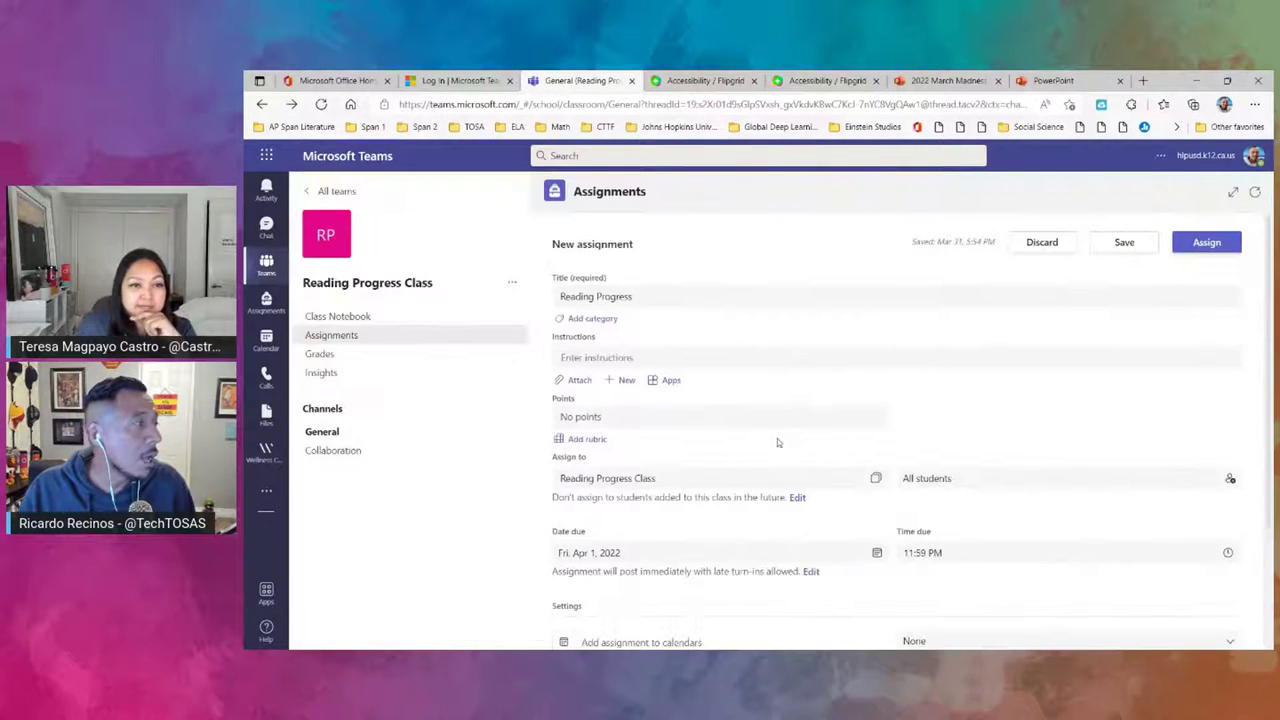
# - Go back to the Reading Progress Class team and show more actions on the Whiteboard tab post
pyautogui.click(264, 268)
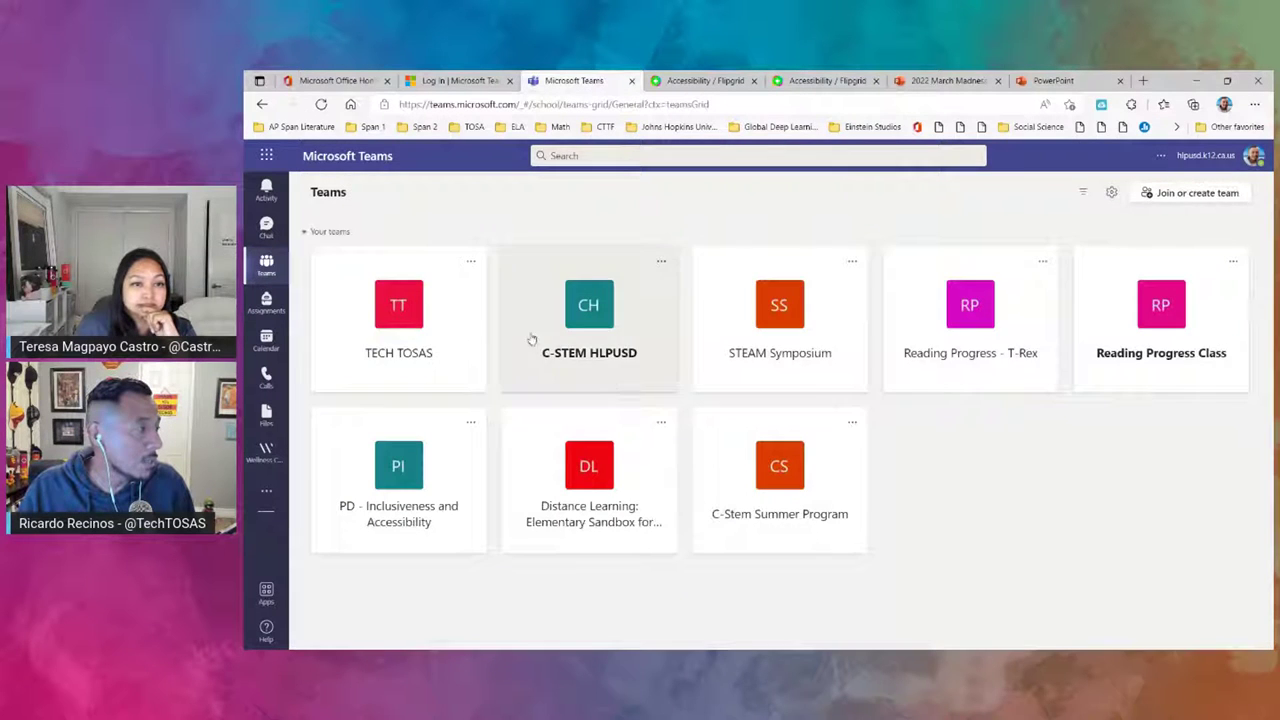
pyautogui.click(1128, 364)
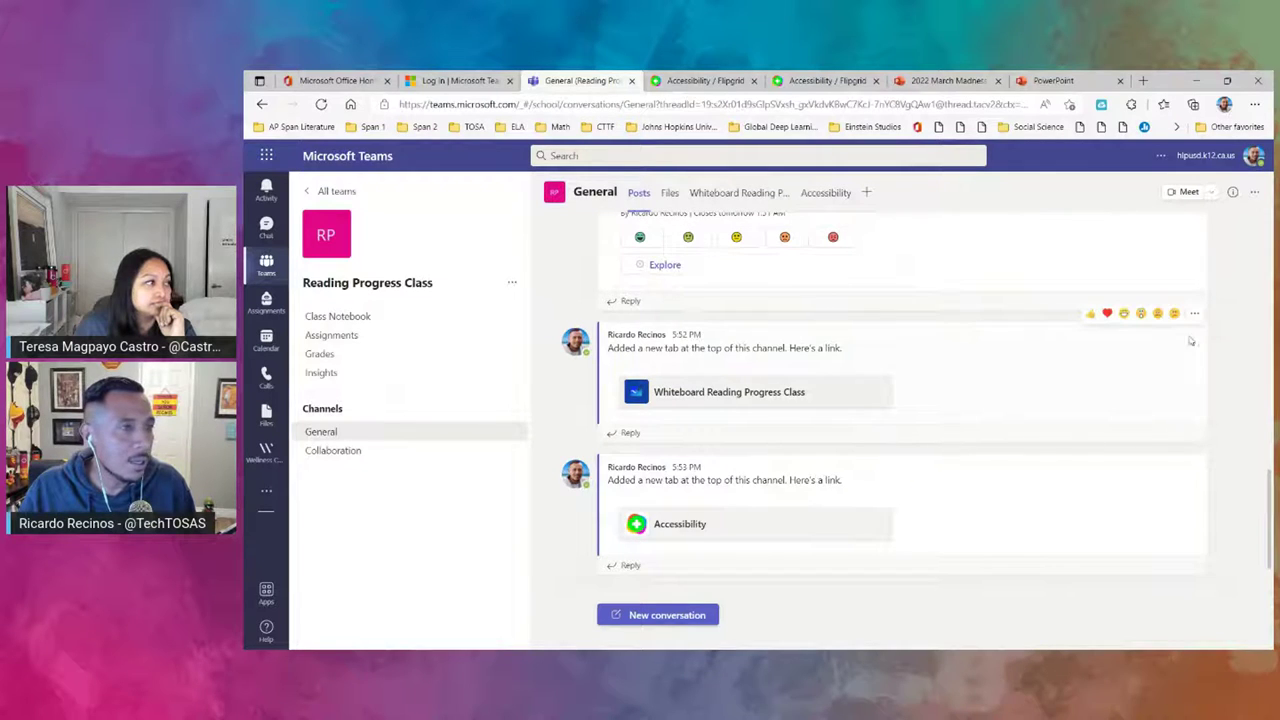
pyautogui.click(1194, 313)
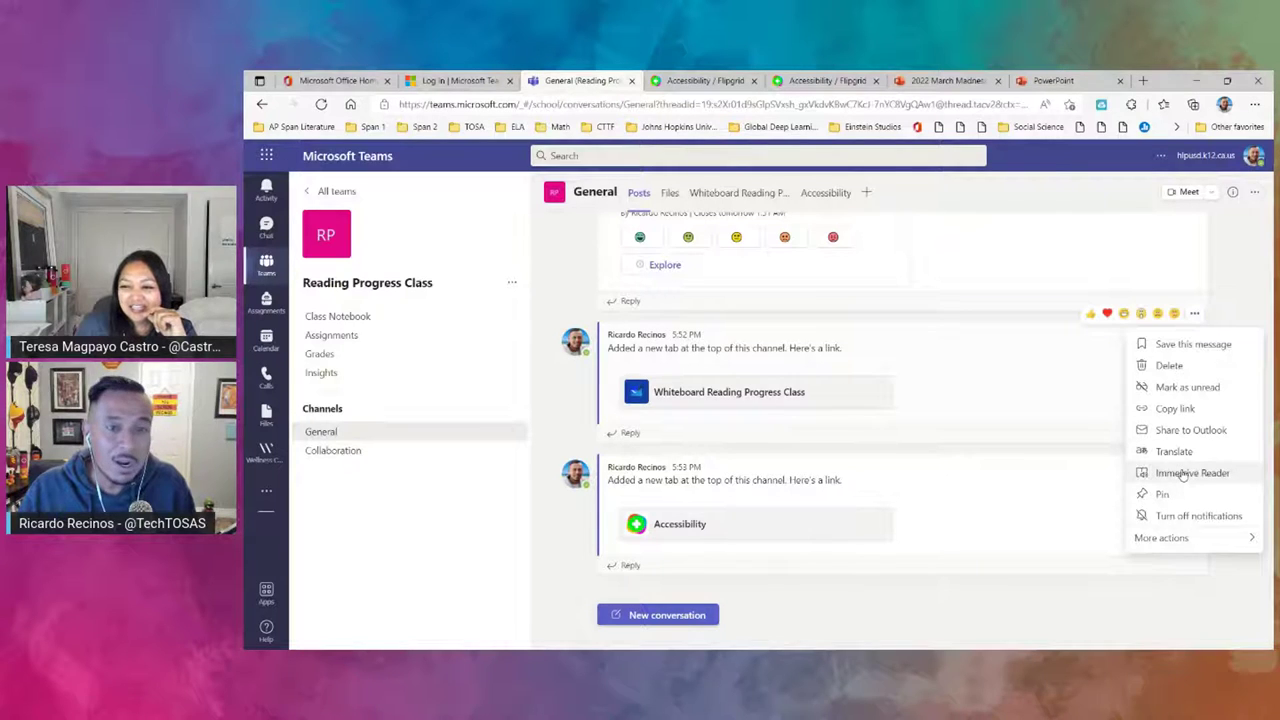
# - View the Whiteboard tab post in Immersive Reader, then translate it
pyautogui.click(1183, 474)
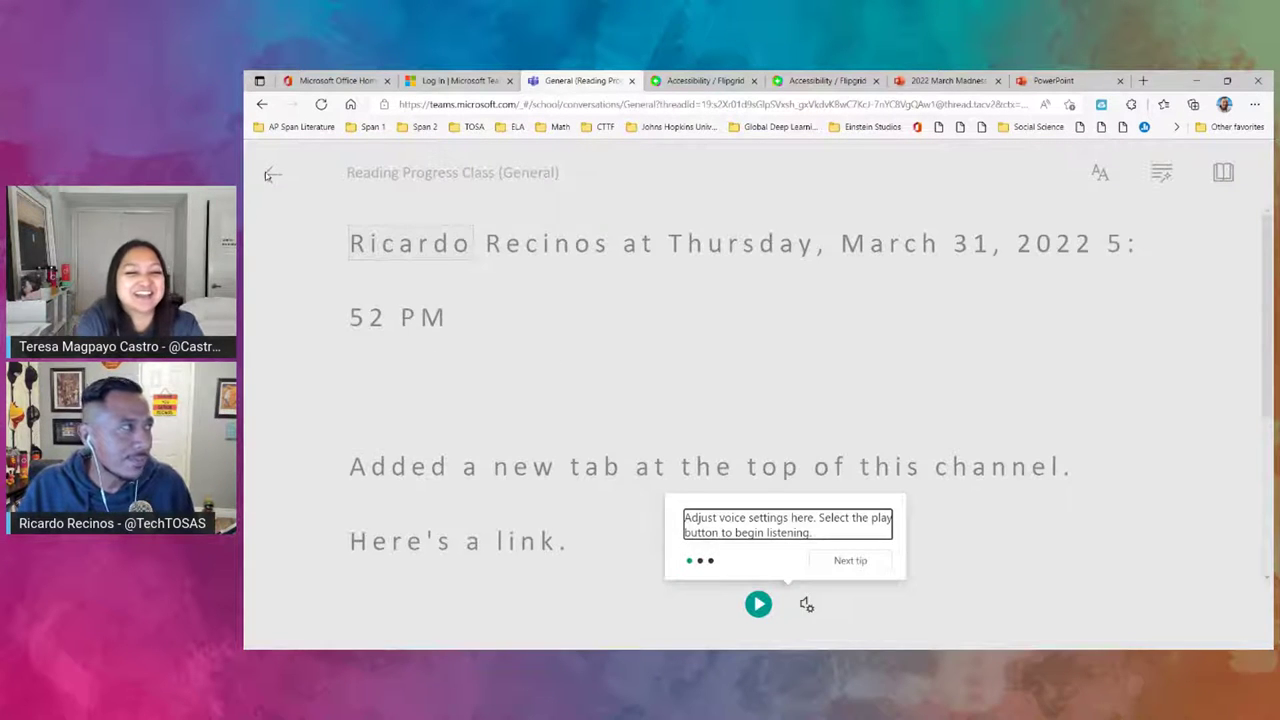
pyautogui.click(268, 196)
pyautogui.click(271, 176)
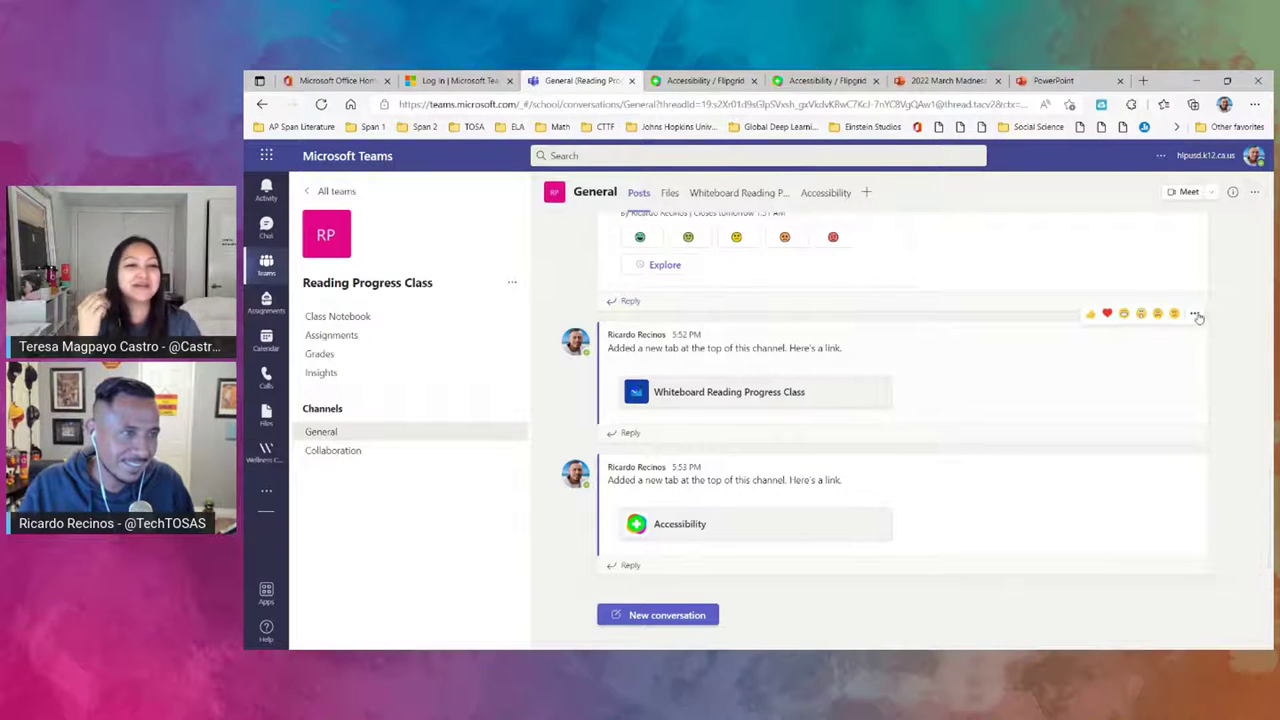
pyautogui.click(1195, 314)
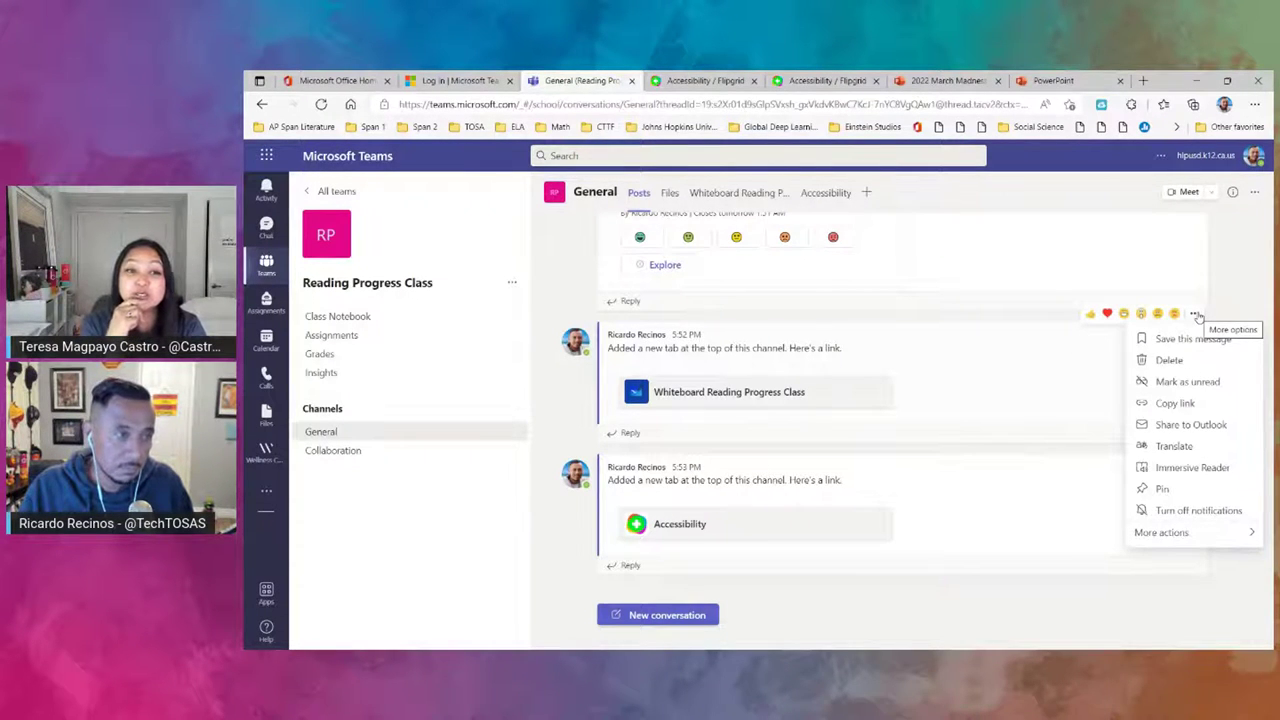
pyautogui.click(1176, 446)
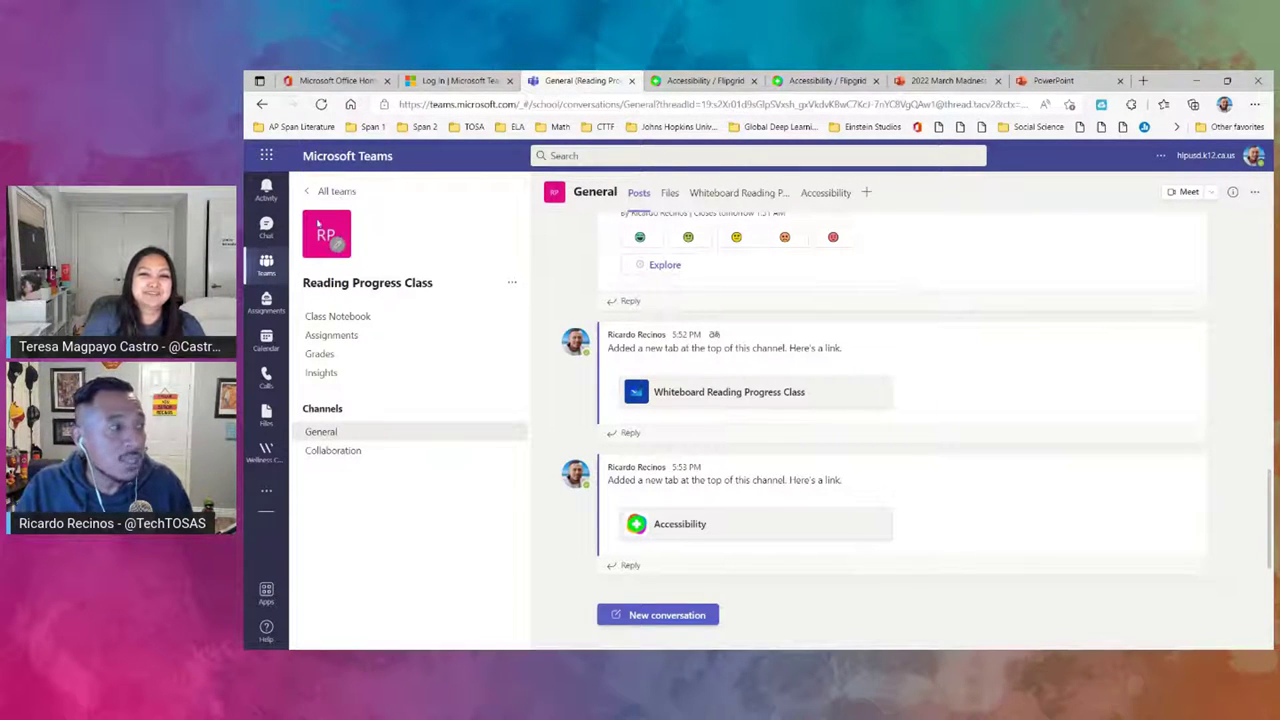
# - Tour Activity, Chat and a student's work in Reading Coach - Testing, ending on Calendar
pyautogui.click(266, 194)
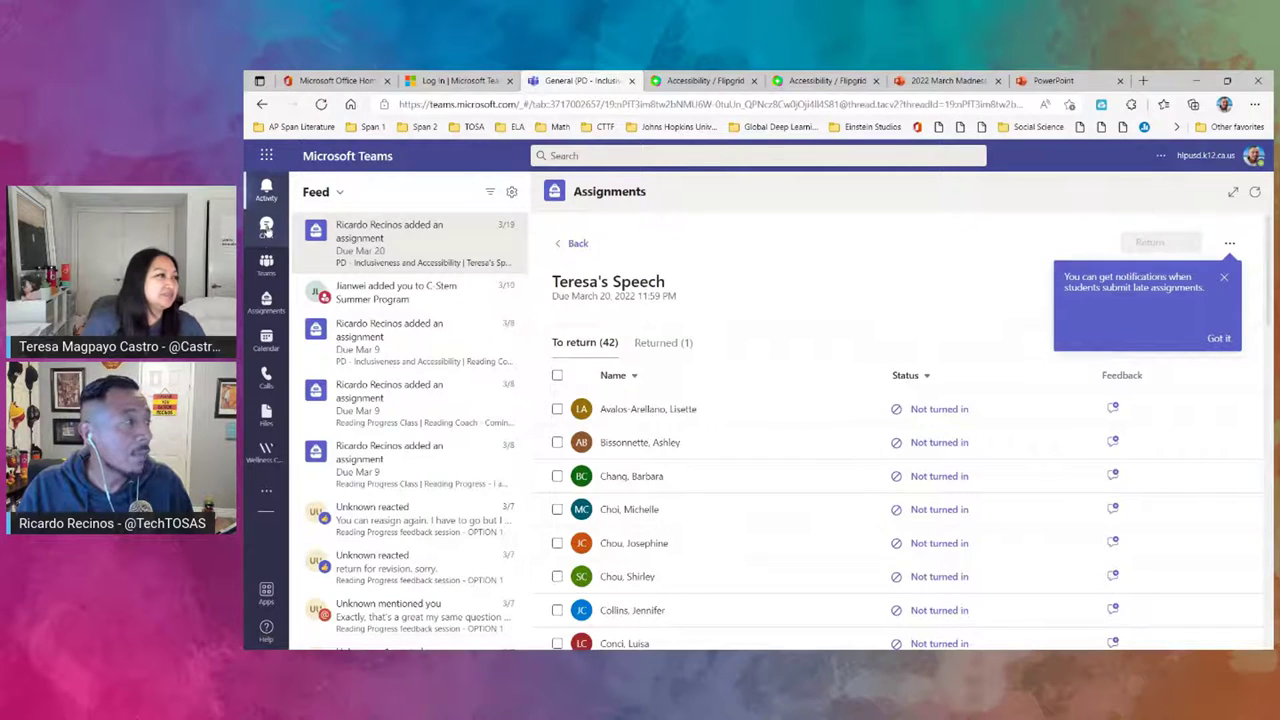
pyautogui.click(266, 226)
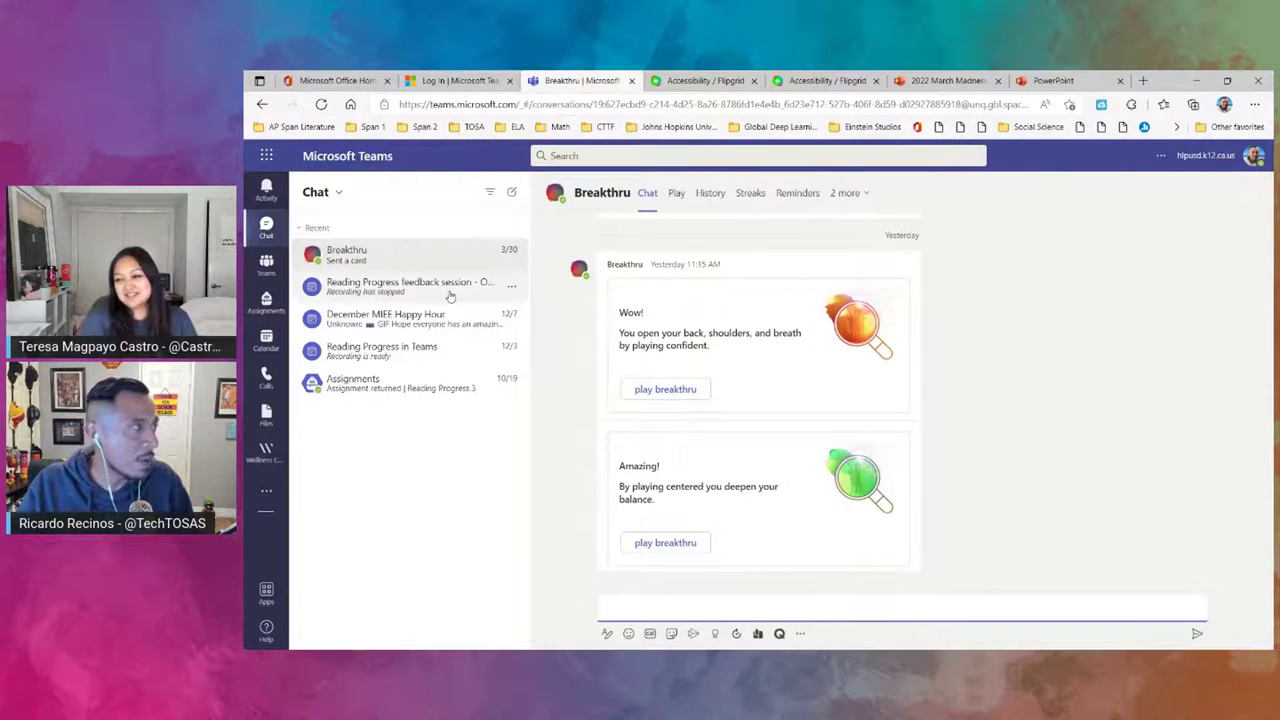
pyautogui.click(267, 301)
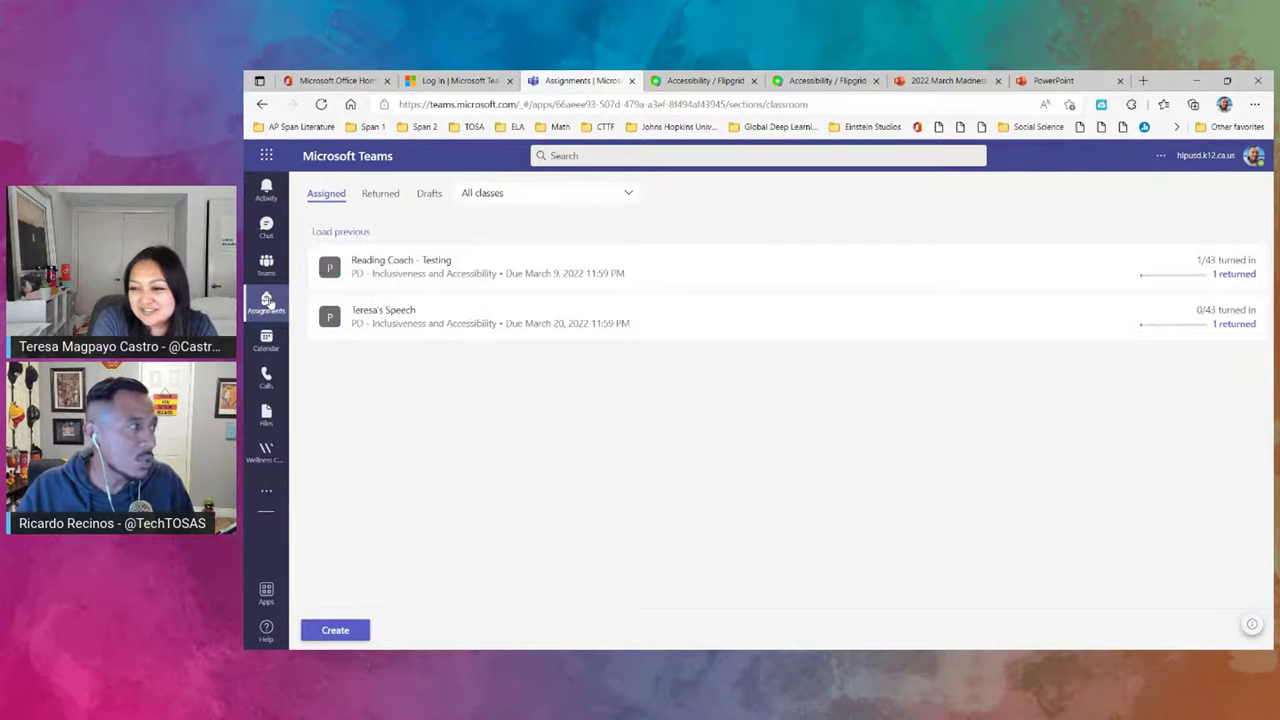
pyautogui.click(440, 264)
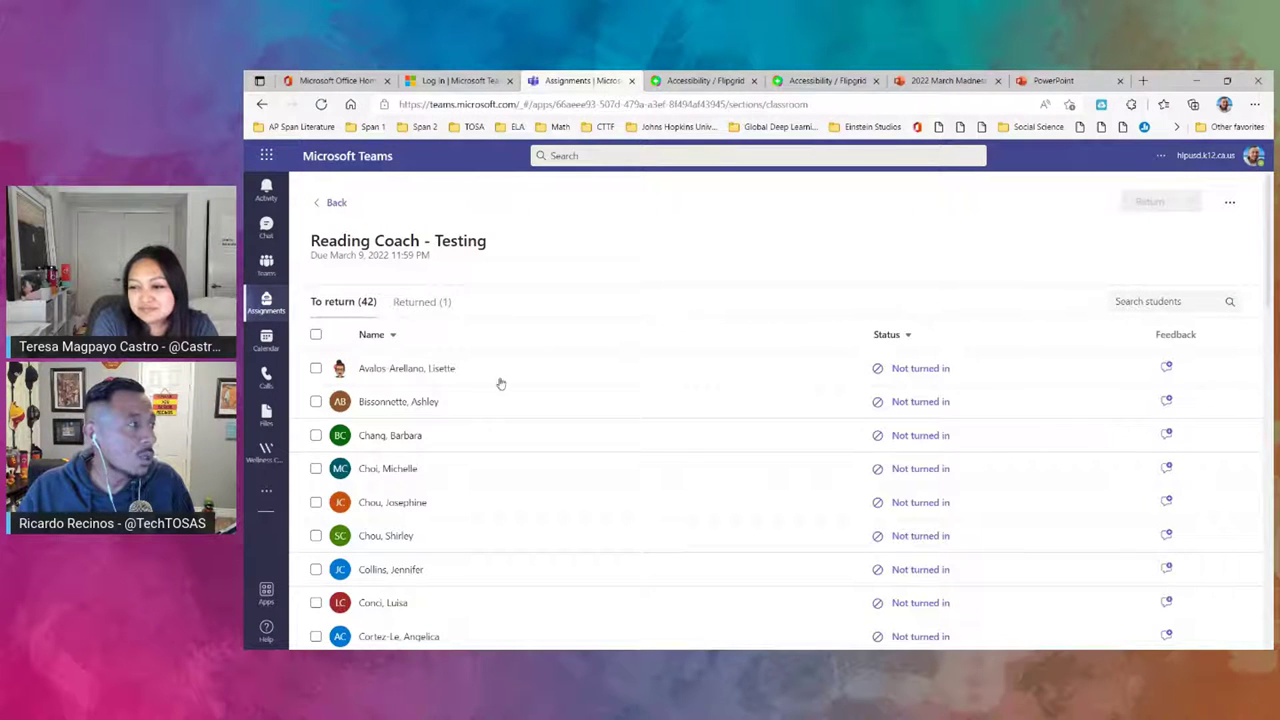
pyautogui.scroll(-2, 446, 452)
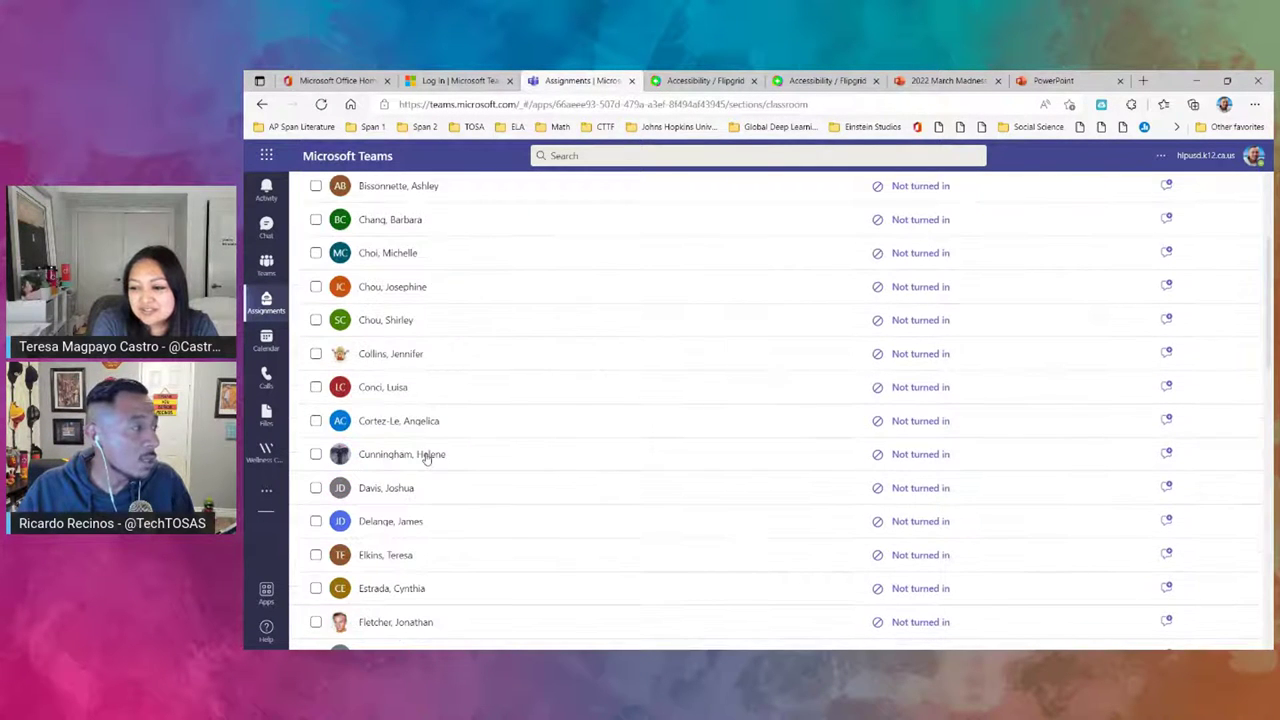
pyautogui.click(429, 452)
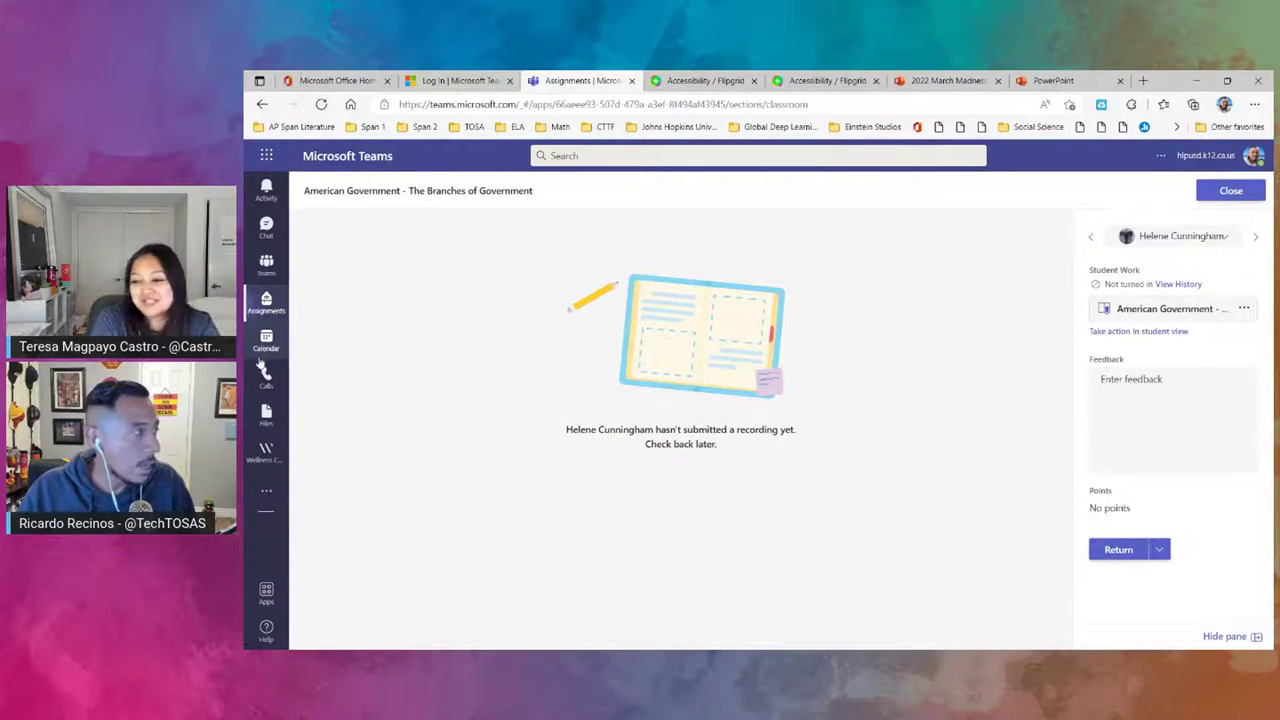
pyautogui.click(272, 346)
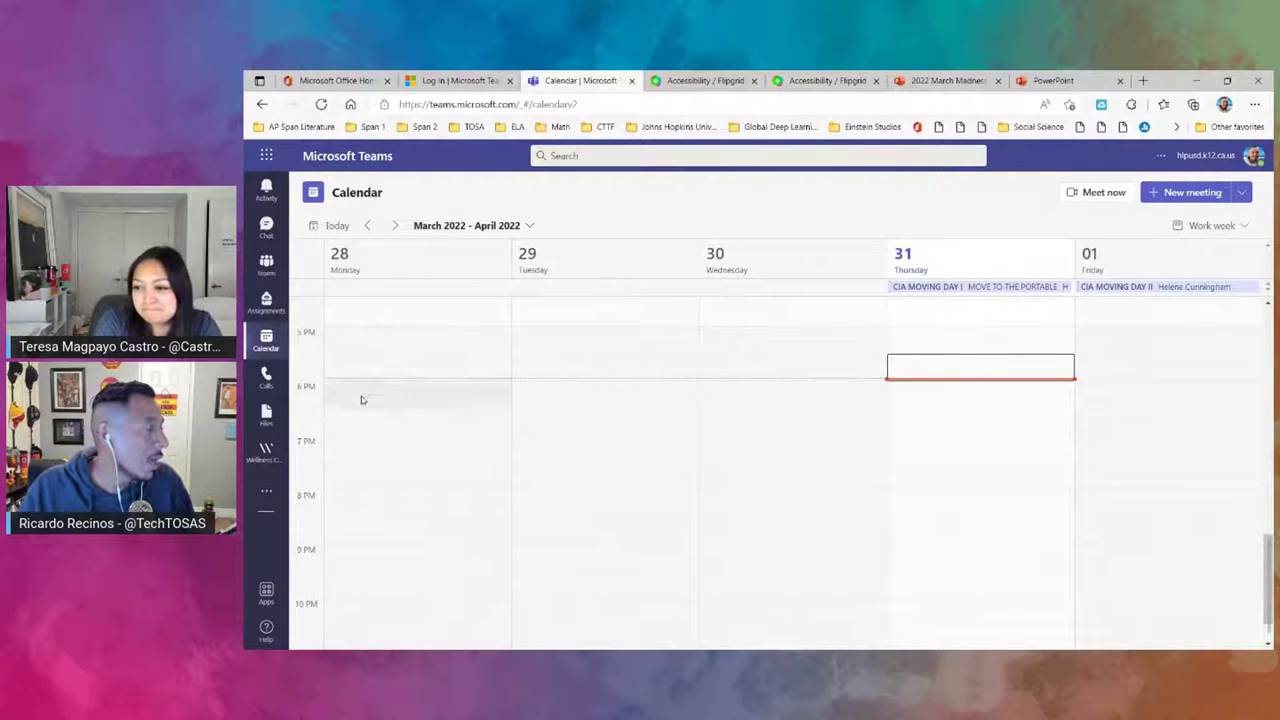
# - Browse Calls, Files and the flyout of other added apps
pyautogui.click(266, 376)
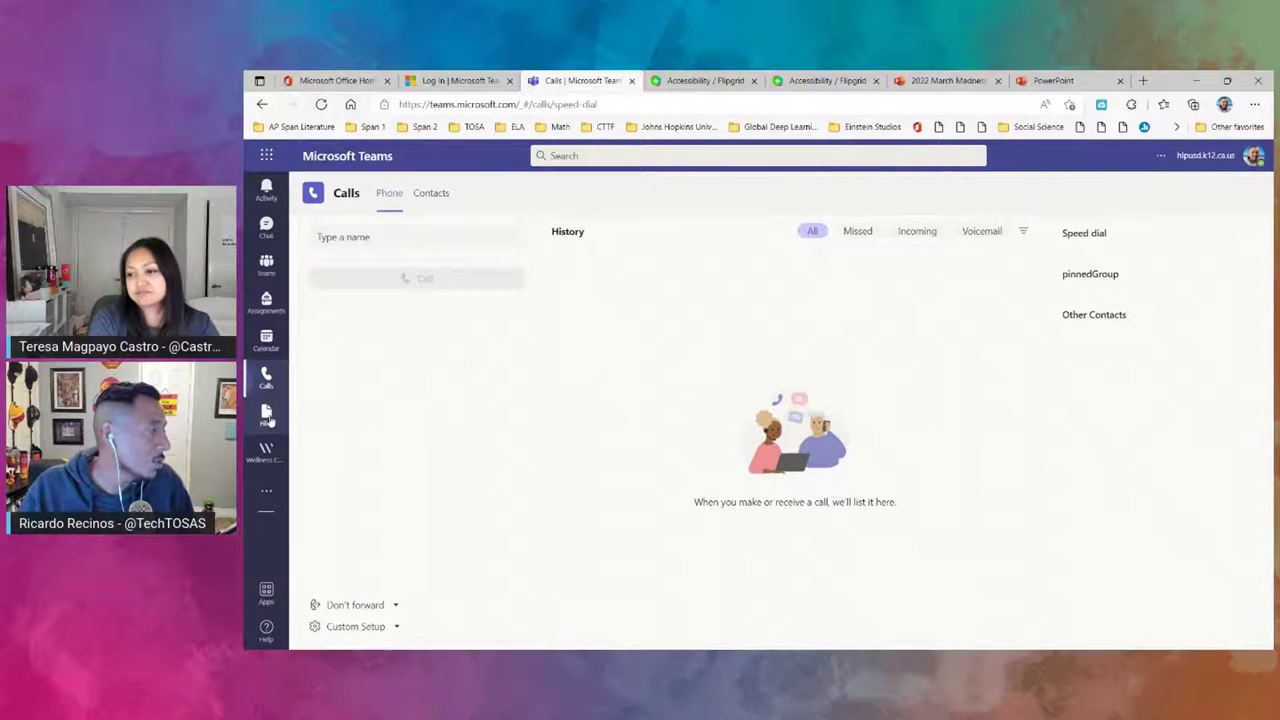
pyautogui.click(266, 416)
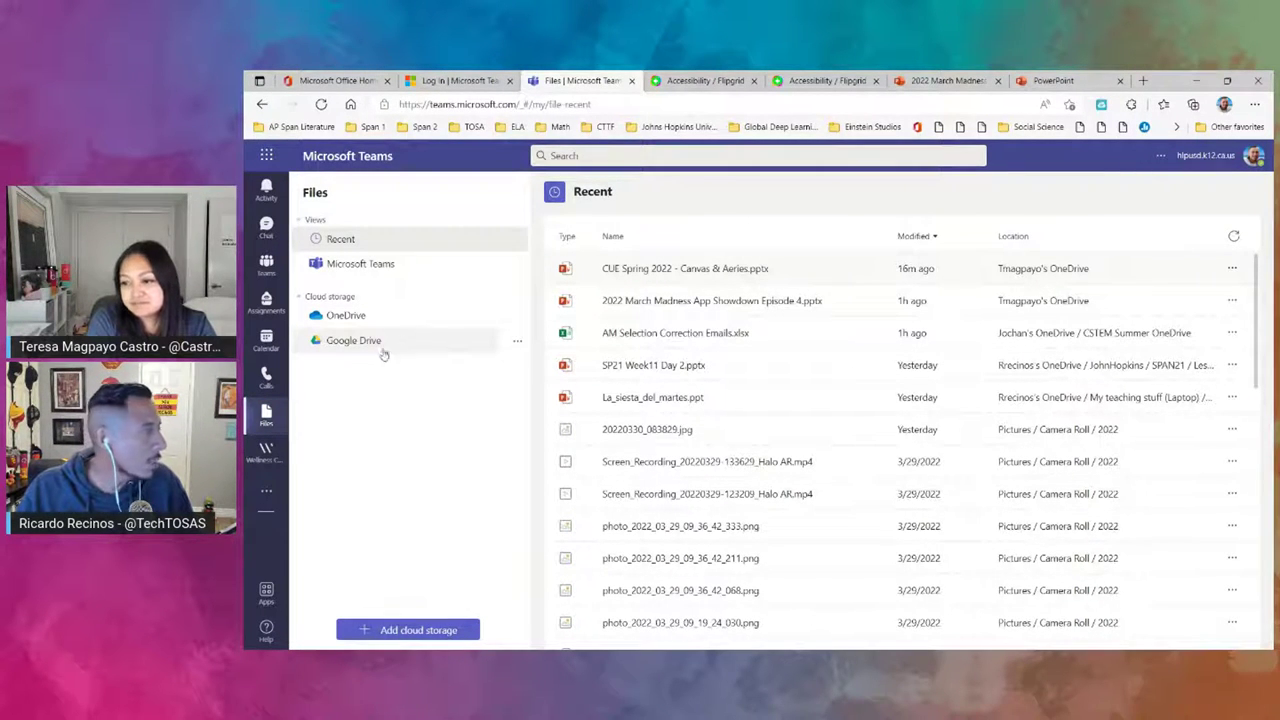
pyautogui.click(267, 491)
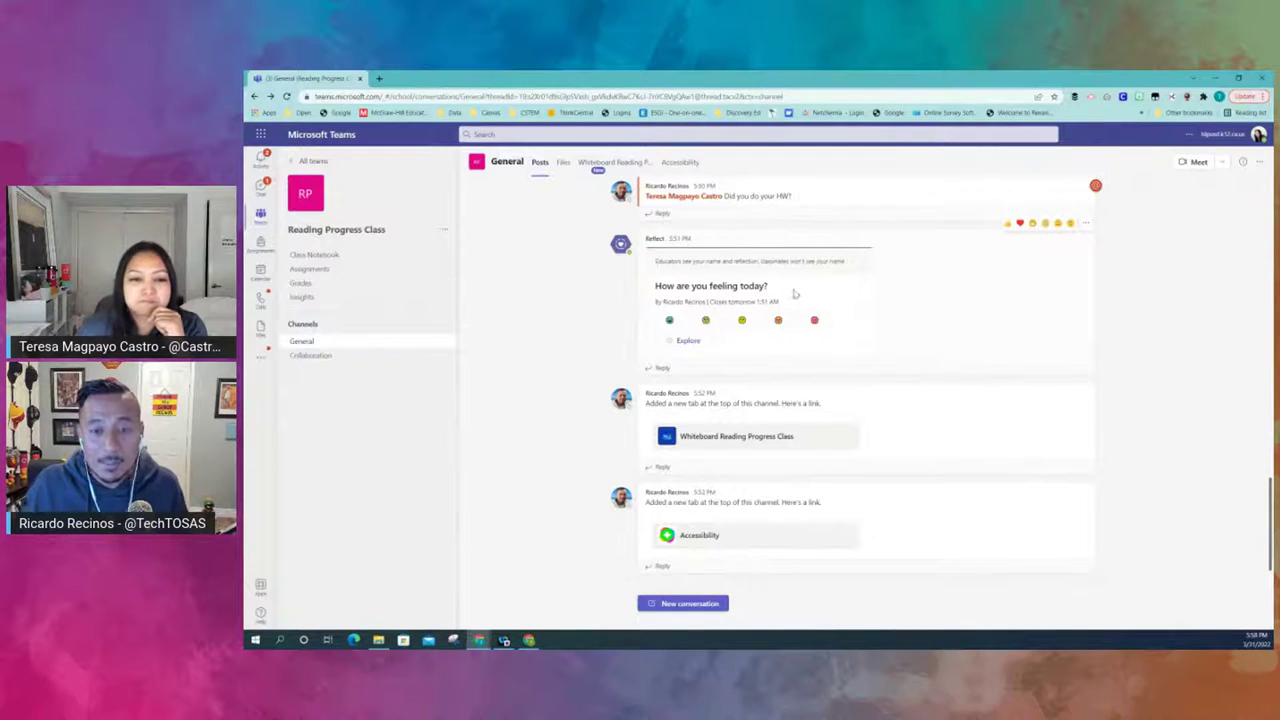
# - Answer the Reflect check-in with the middle mood, choose 'tired', and submit
pyautogui.scroll(1, 810, 300)
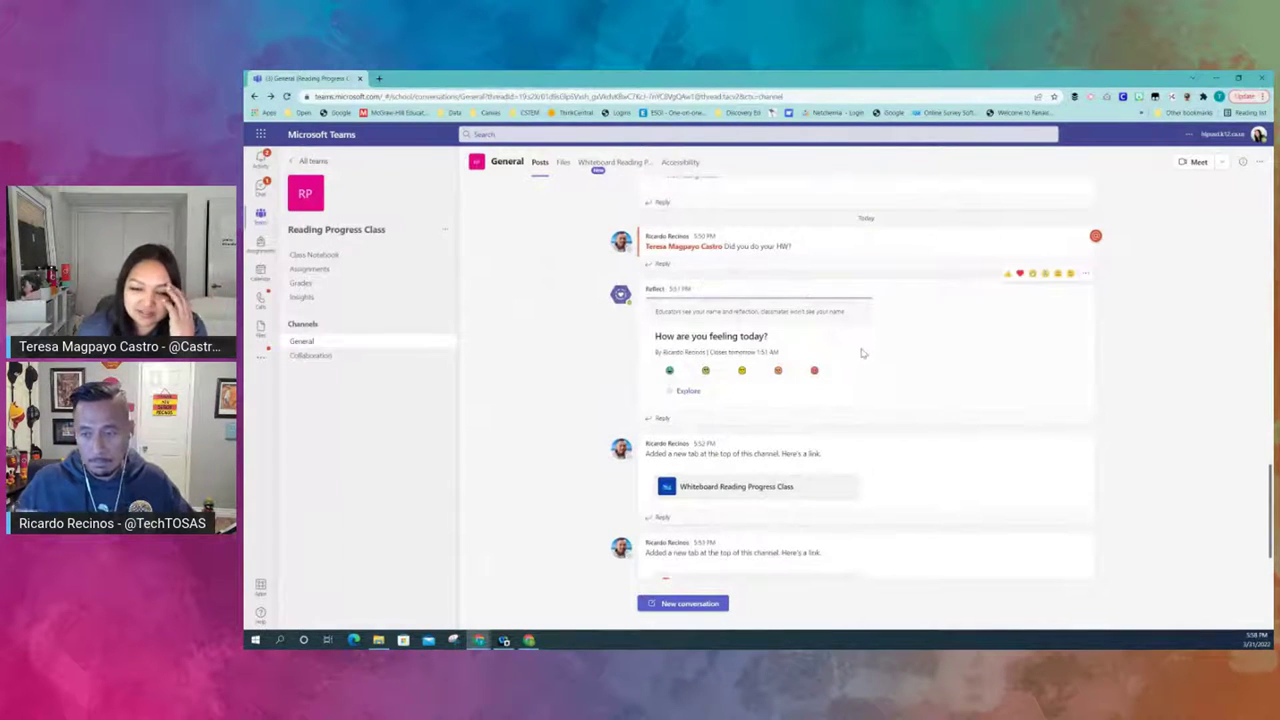
pyautogui.scroll(-1, 858, 350)
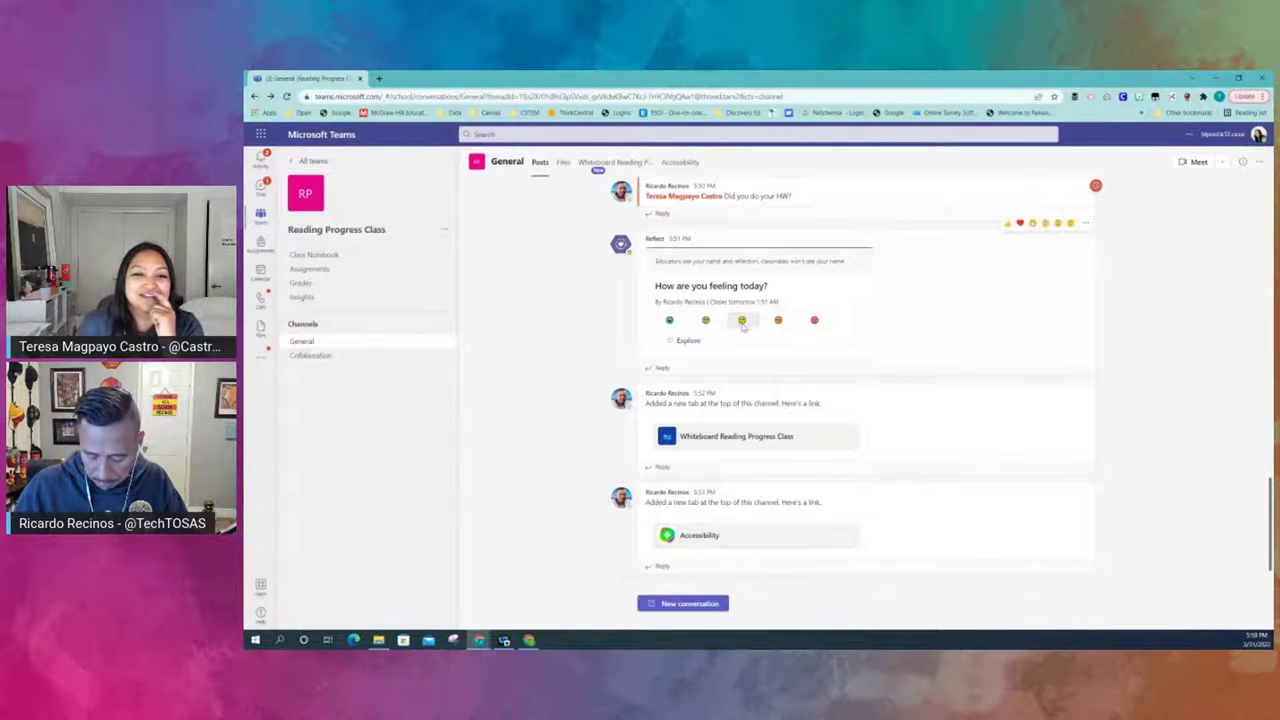
pyautogui.click(743, 322)
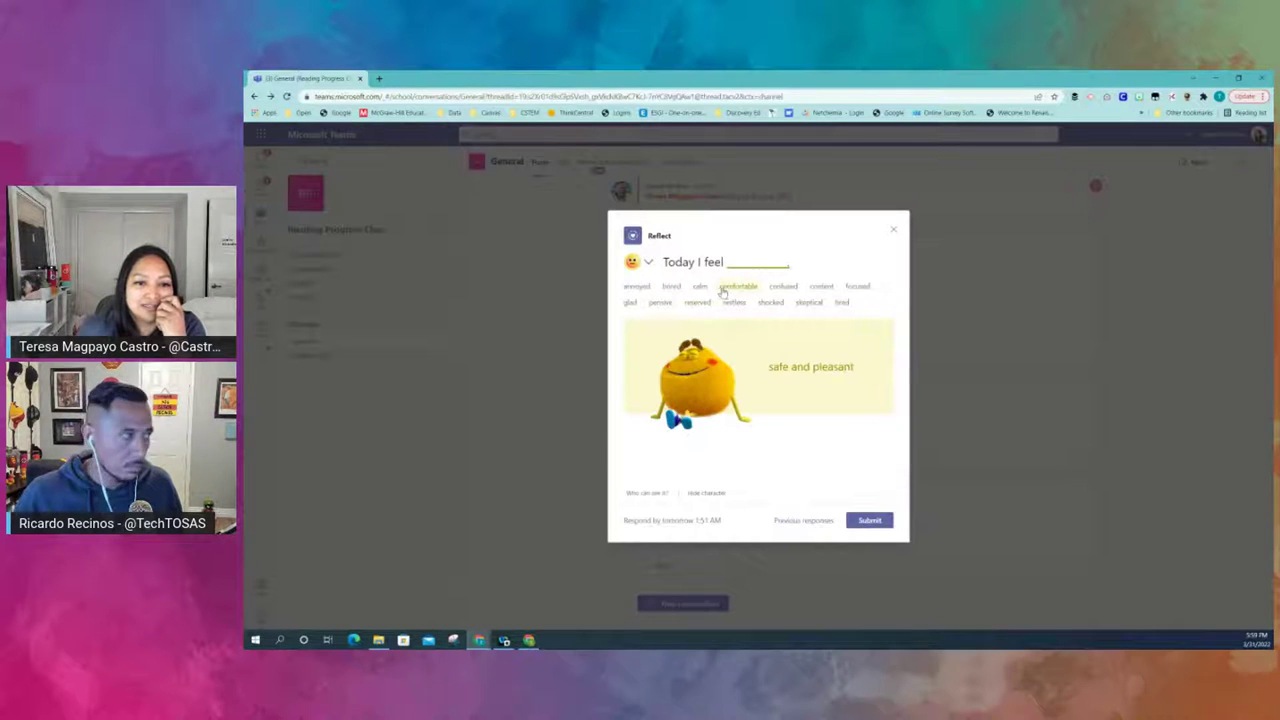
pyautogui.click(840, 304)
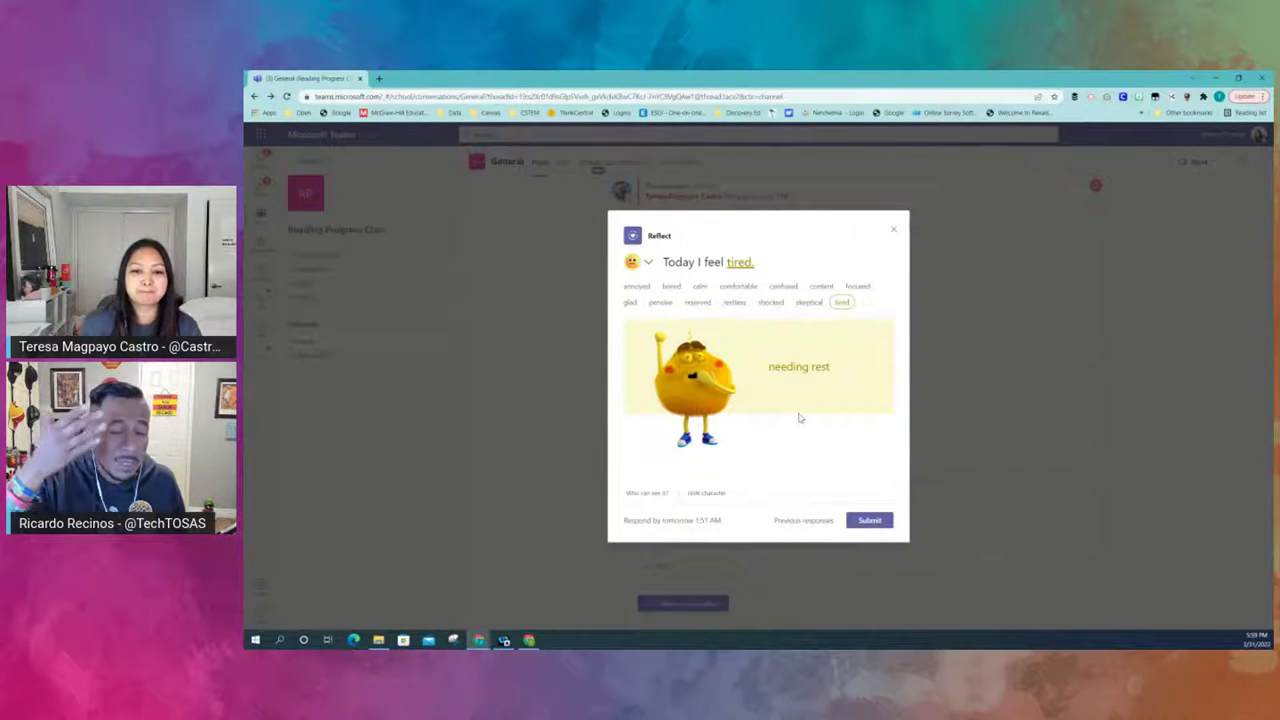
pyautogui.click(869, 522)
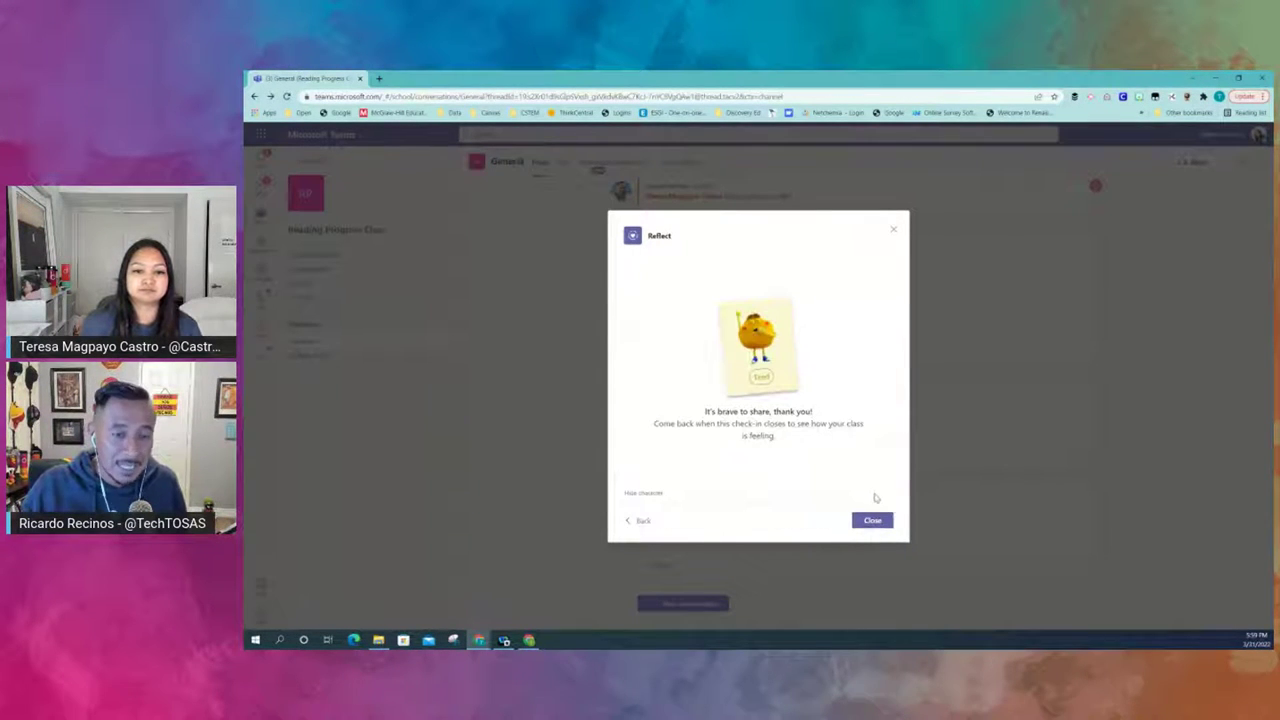
# - Close the Reflect thank-you confirmation to return to the General channel
pyautogui.click(872, 520)
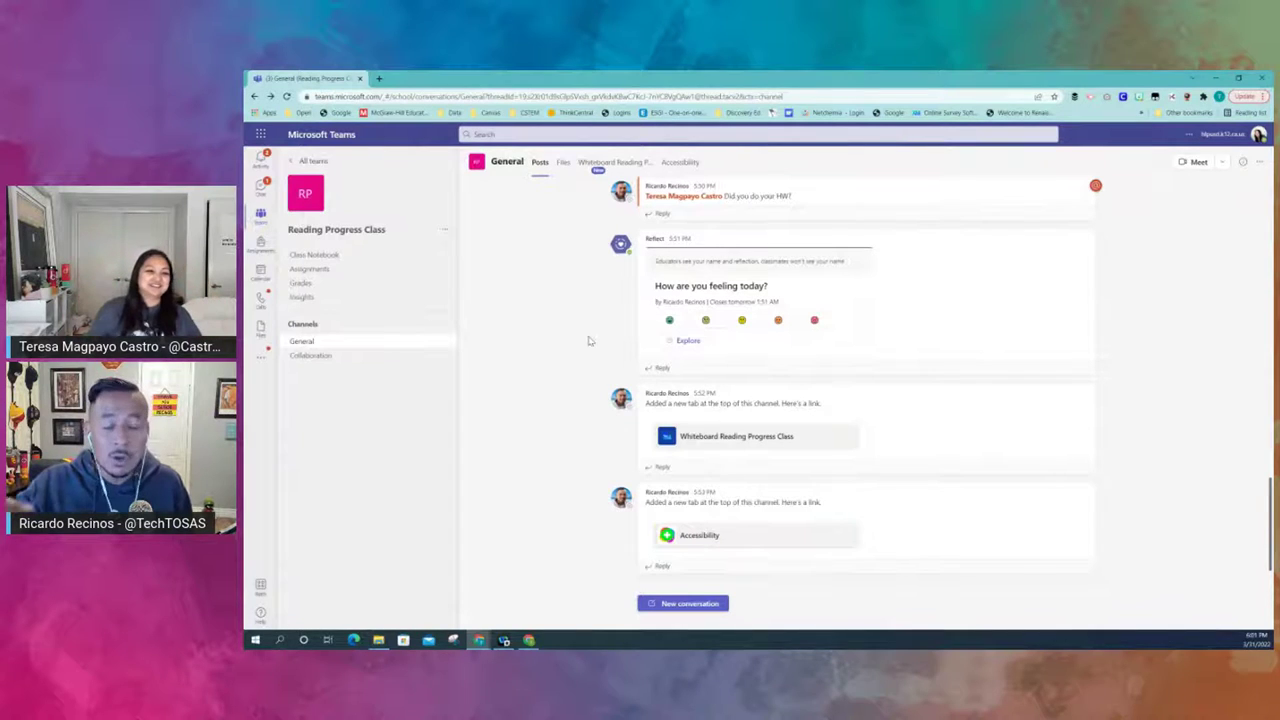
pyautogui.moveTo(655, 348)
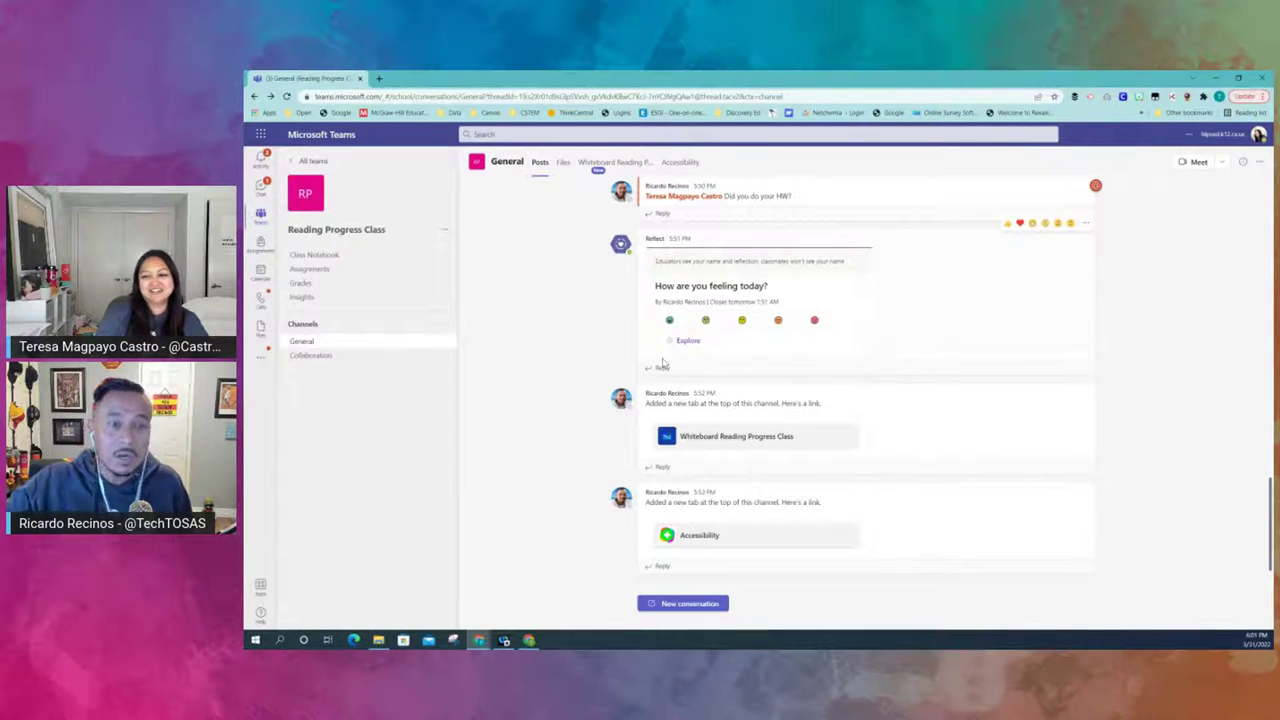